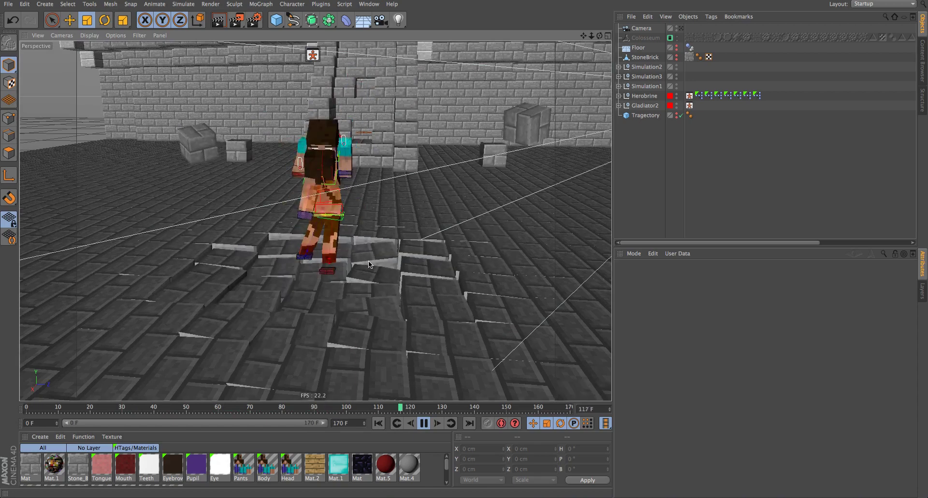
- Stop the animation playback and switch to the open Untitled 2 document
key("F8")
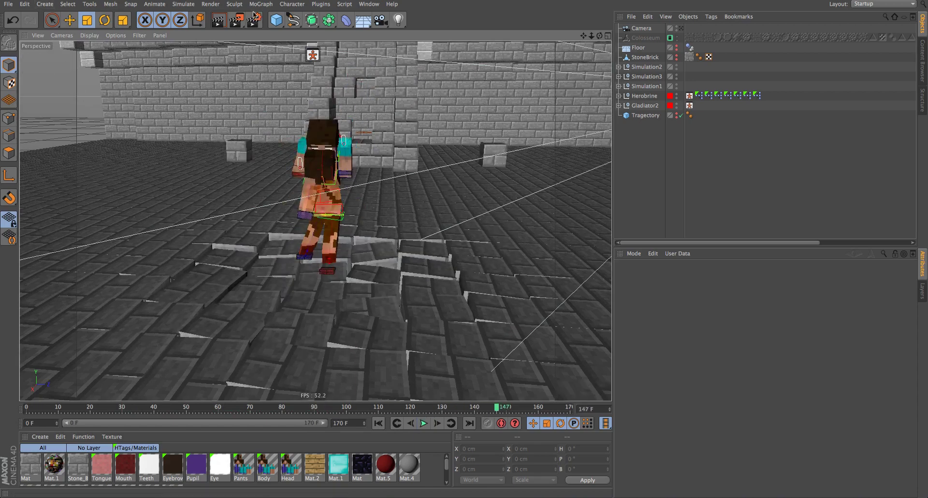
left_click(358, 6)
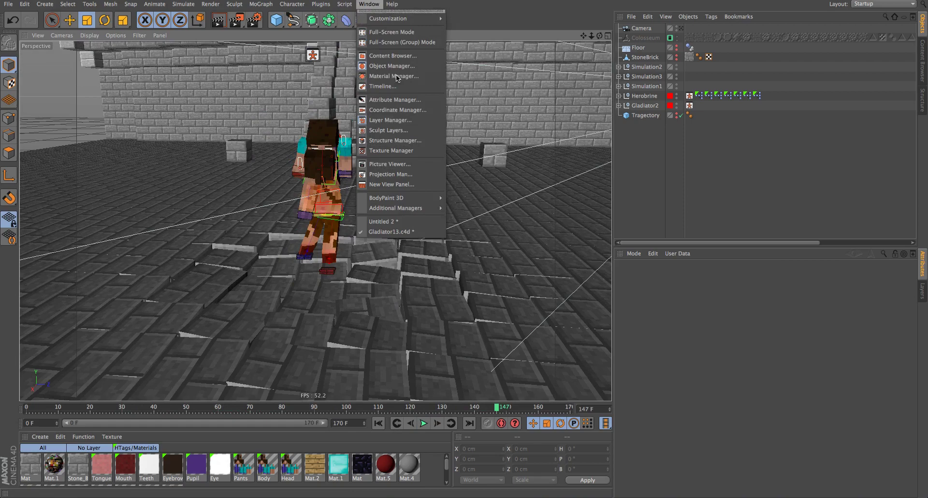
left_click(383, 222)
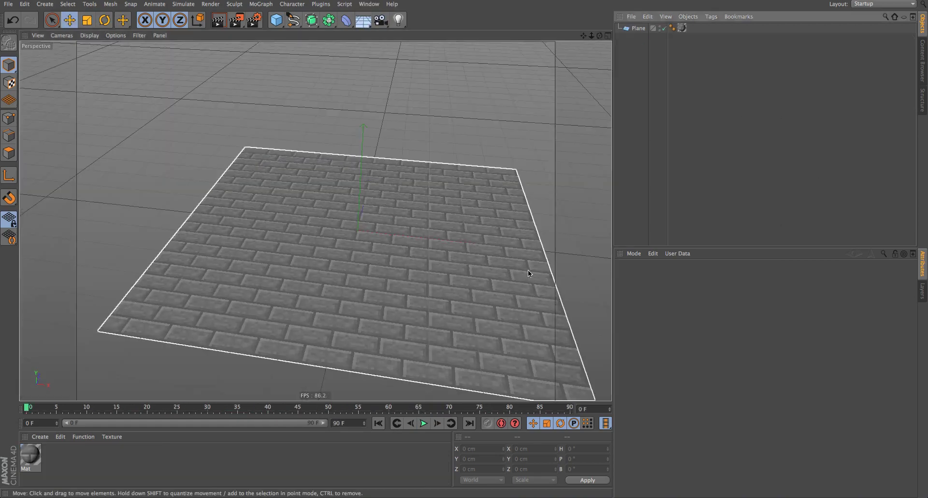
- Make the brick-textured plane editable and switch to polygon mode
left_click_drag(528, 271, 436, 187, "alt")
left_click_drag(277, 20, 556, 141)
left_click(490, 185)
left_click_drag(490, 185, 476, 202, "alt")
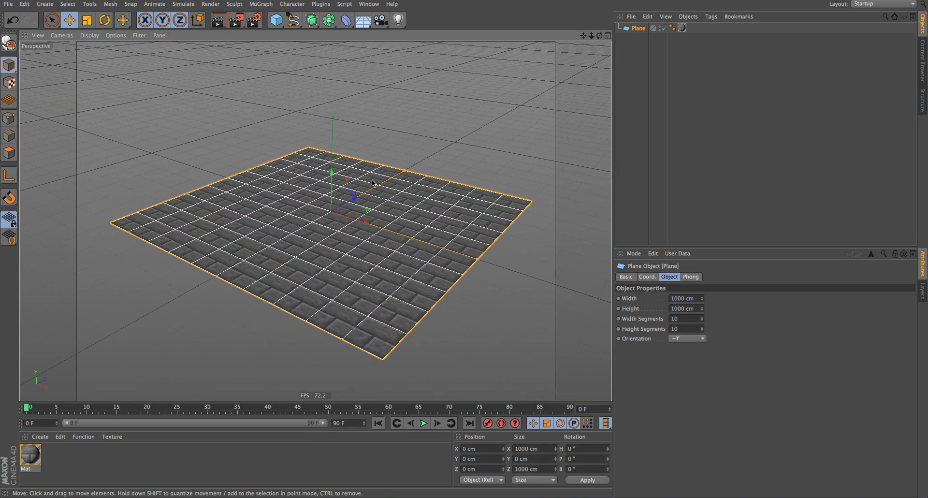
left_click_drag(341, 209, 474, 238, "alt")
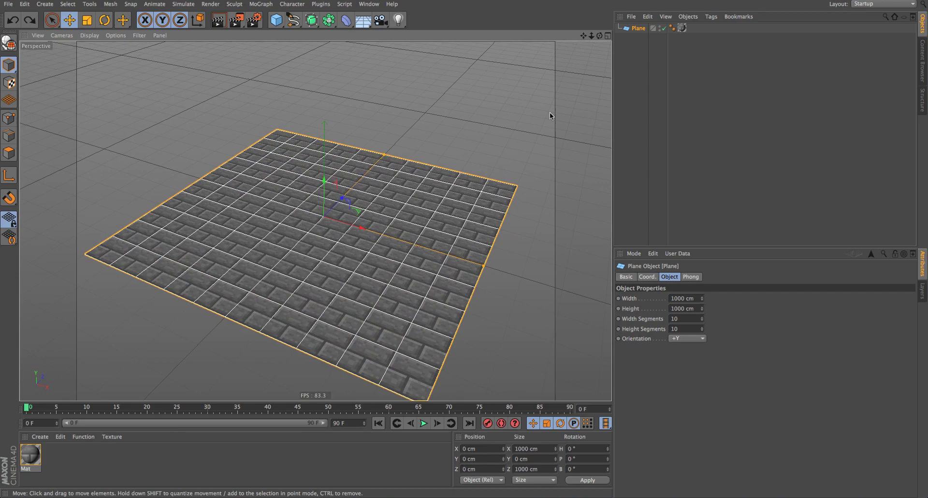
left_click(674, 38)
left_click(637, 29)
left_click_drag(310, 193, 271, 215, "alt")
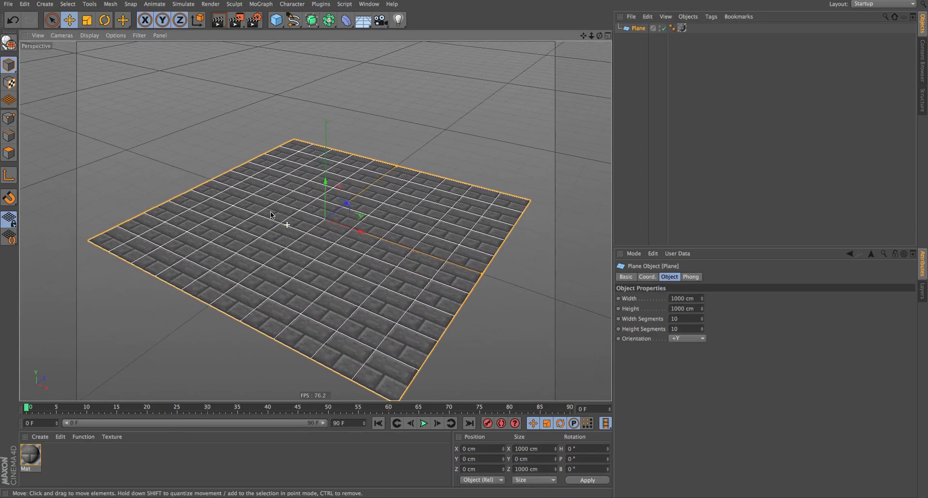
left_click(8, 42)
left_click(9, 153)
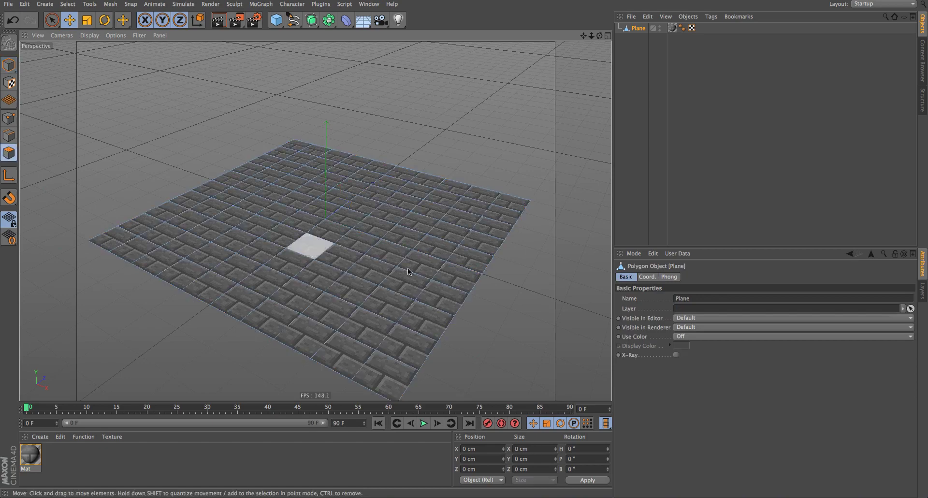
- Select a large central patch of the plane's polygons with Live Selection and split it into a separate object
left_click_drag(507, 231, 491, 284, "alt")
key("9")
mouse_move(444, 224)
left_mouse_down()
mouse_move(320, 213)
mouse_move(386, 251)
mouse_move(350, 208)
mouse_move(355, 303)
left_mouse_up()
mouse_move(436, 298)
left_mouse_down("alt")
mouse_move(421, 241)
mouse_move(318, 213)
mouse_move(341, 282)
mouse_move(435, 297)
mouse_move(425, 230)
mouse_move(388, 211)
left_mouse_up("alt")
mouse_move(280, 177)
left_mouse_down()
mouse_move(348, 242)
mouse_move(403, 228)
mouse_move(312, 184)
left_mouse_up()
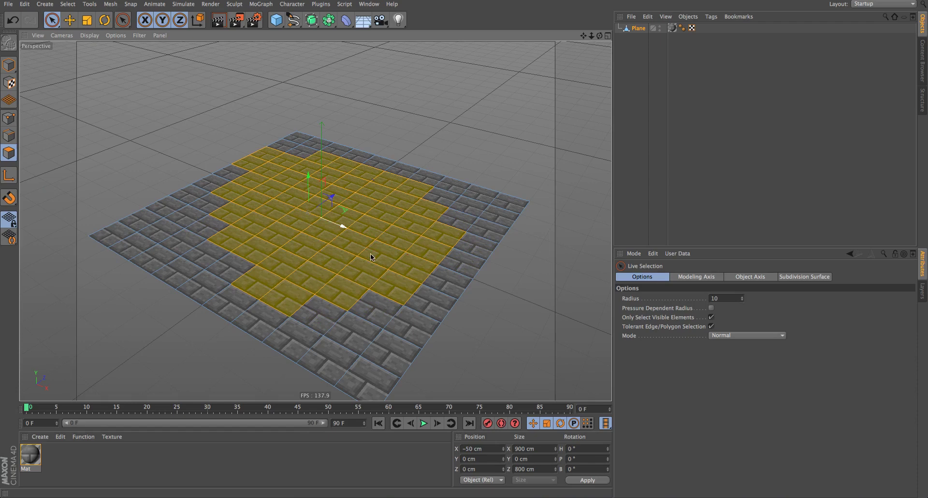
right_click(344, 224)
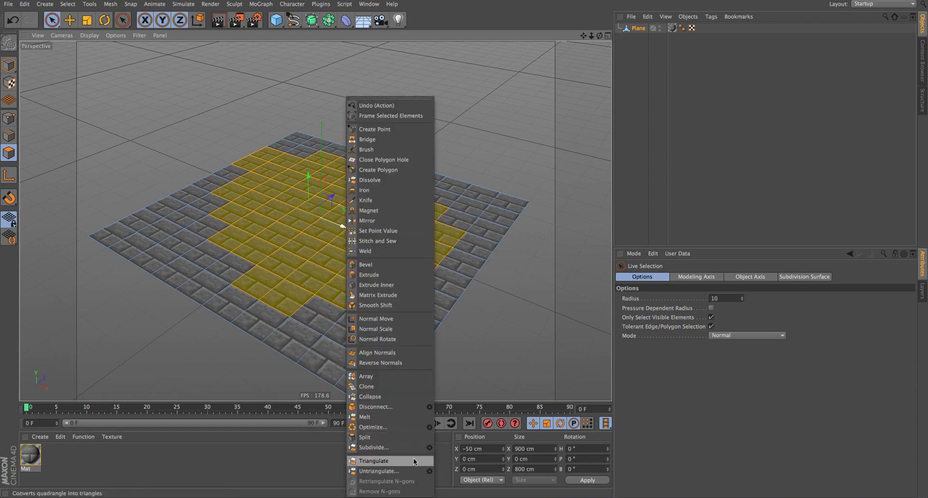
left_click(403, 438)
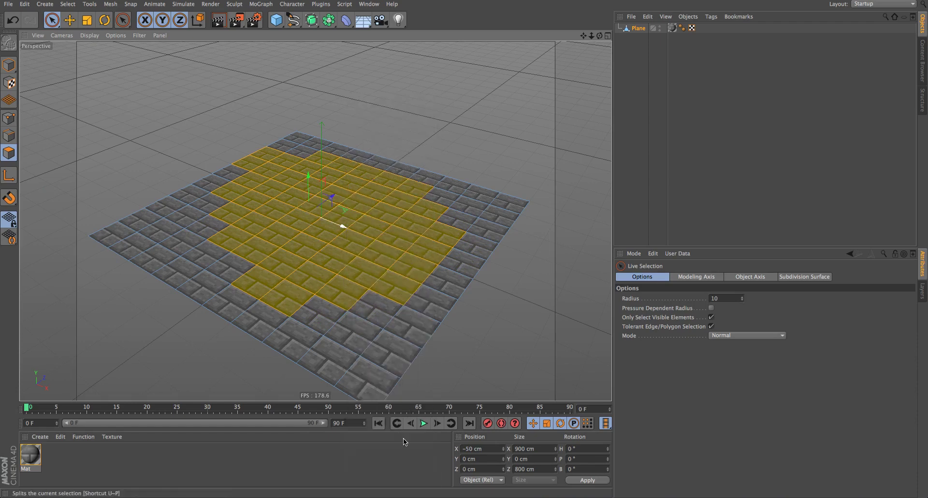
- Delete the selected central polygons from the original plane
left_click(638, 28)
left_click_drag(378, 211, 404, 139, "alt")
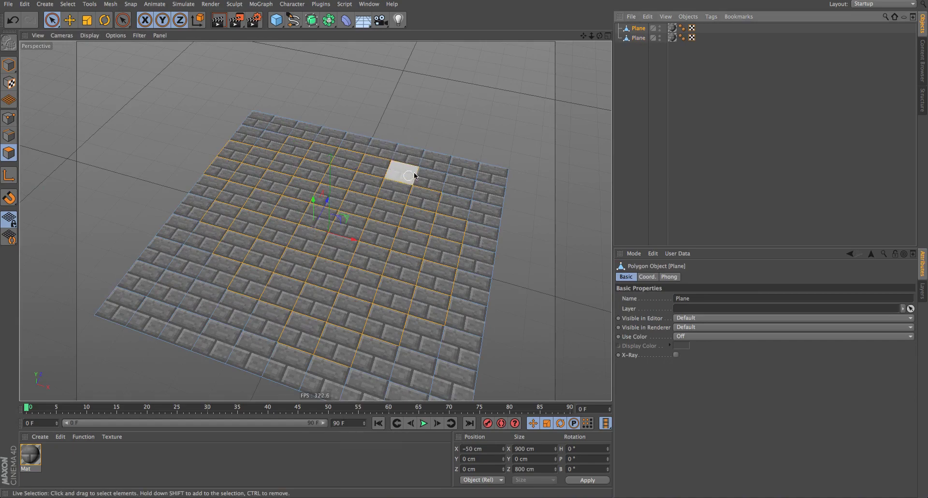
key("Delete")
left_click_drag(420, 224, 475, 129, "alt")
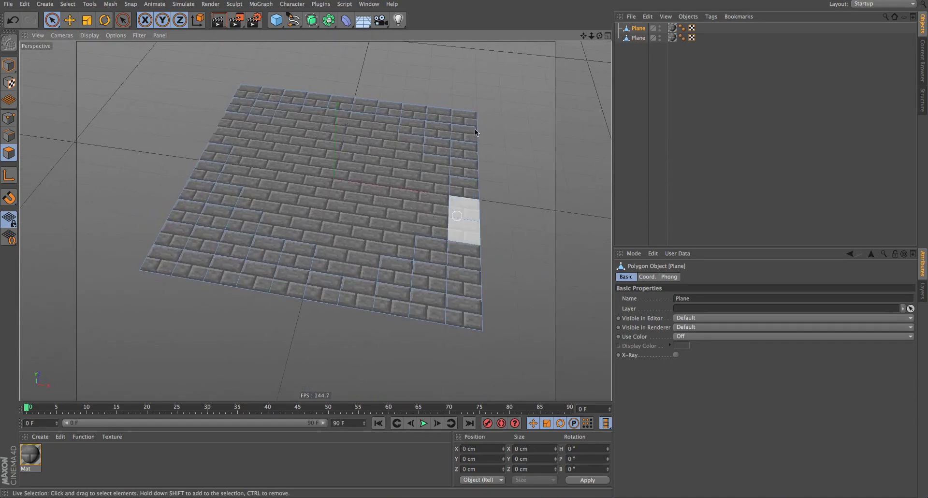
- Select the split-off patch in model mode and try to move it as a whole object
left_click(630, 41)
left_click(9, 66)
key("e")
left_click_drag(450, 247, 407, 188, "alt")
key("super+z")
left_click_drag(491, 173, 440, 154, "alt")
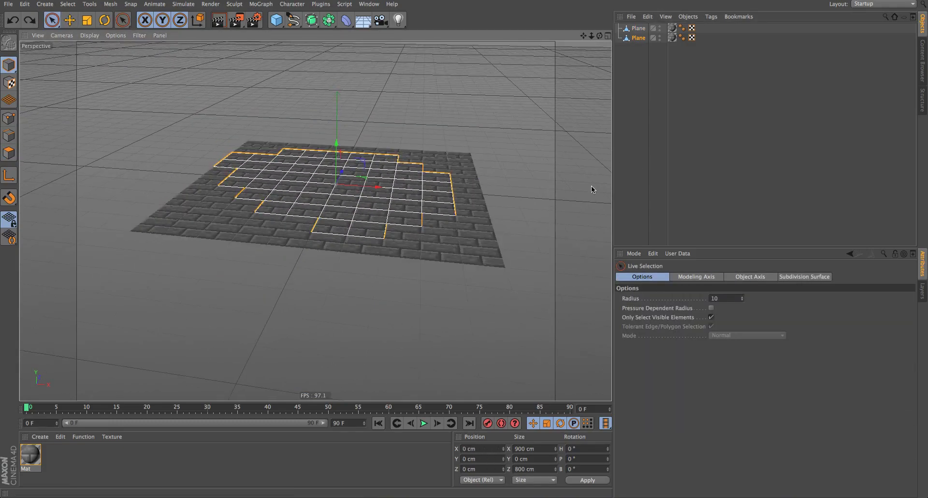
- Undo the polygon deletion and the split of the plane, and clear the selection
key("ctrl+z")
key("ctrl+z")
key("ctrl+z")
key("ctrl+z")
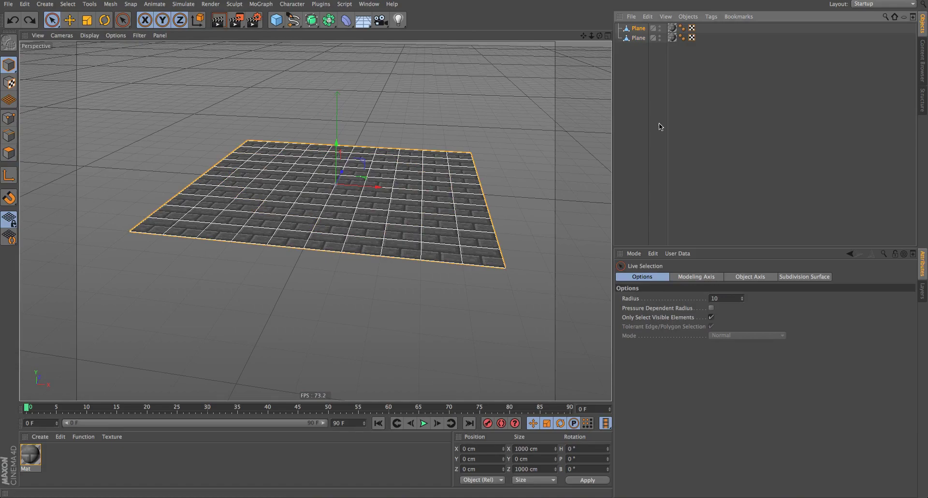
left_click_drag(316, 130, 437, 137, "alt")
left_click(788, 99)
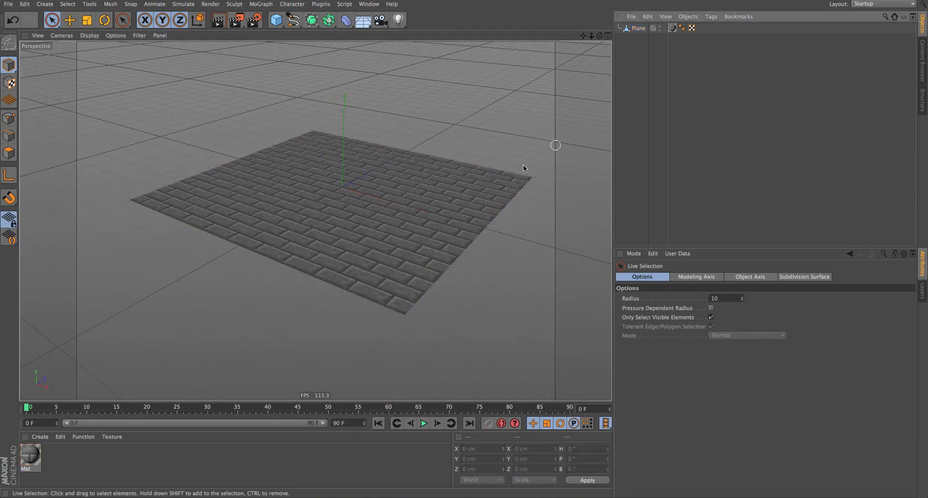
- Add a cube measuring 100 cm on X, Y and Z and apply the Mat brick material to it
left_click(457, 209)
left_click_drag(200, 220, 229, 196, "alt")
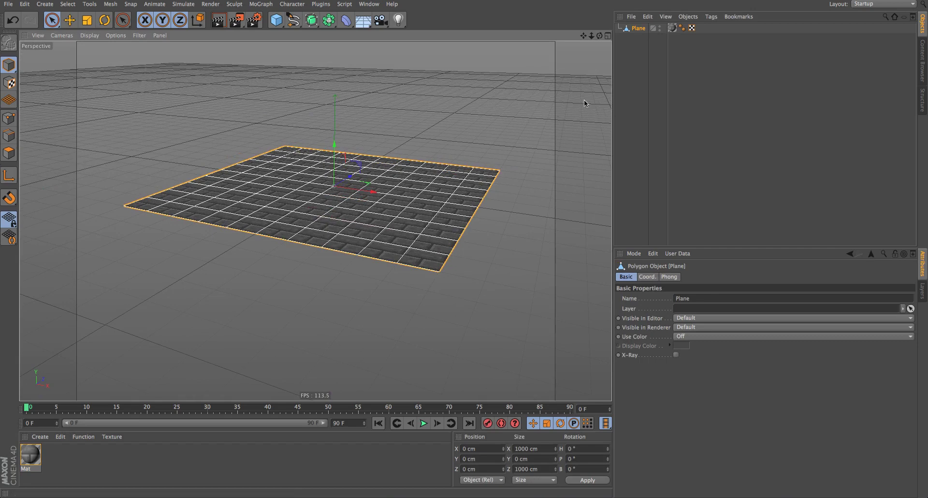
left_click_drag(283, 26, 350, 34)
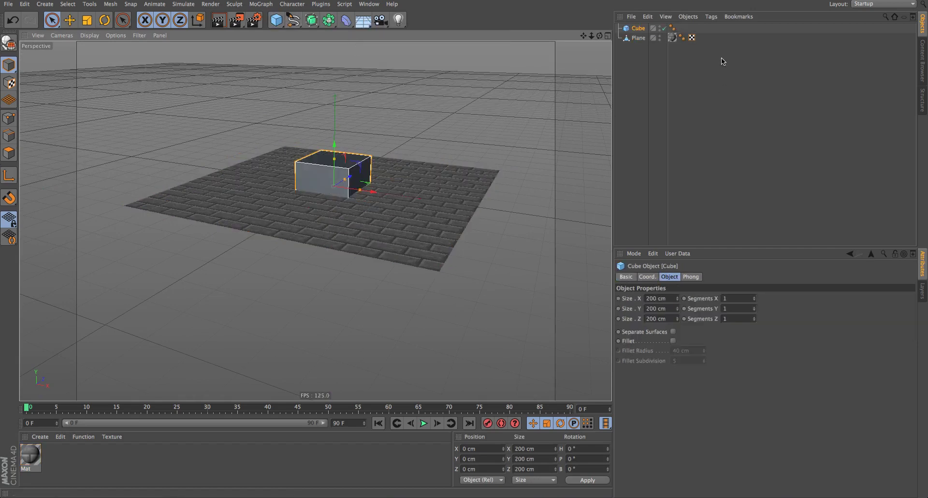
double_click(660, 298)
type("100")
key("Tab")
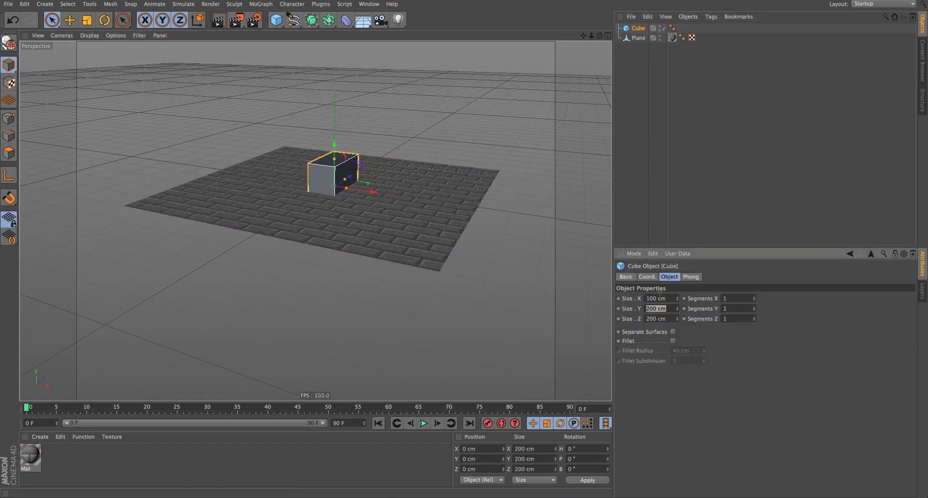
type("100")
key("Tab")
left_click_drag(26, 457, 321, 172)
scroll(417, 173, "up", 5)
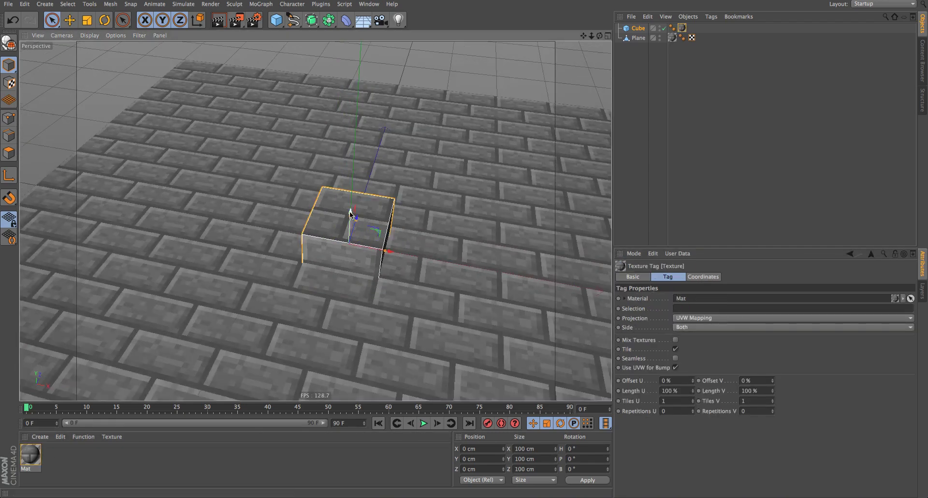
- Set the cube's Y position to 50 cm and lower it with quantized movement to -50 cm, just beneath the plane
key("e")
left_click_drag(352, 234, 441, 414, "alt")
left_click(486, 467)
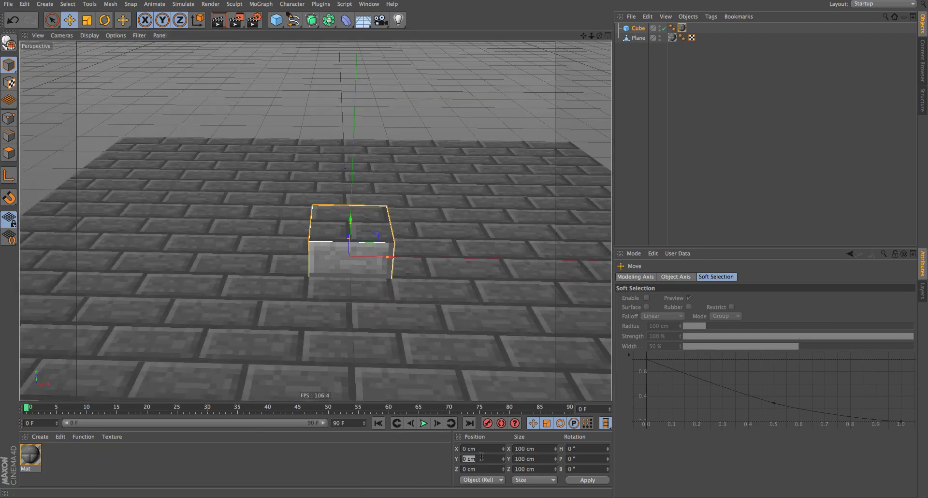
type("50")
key("Return")
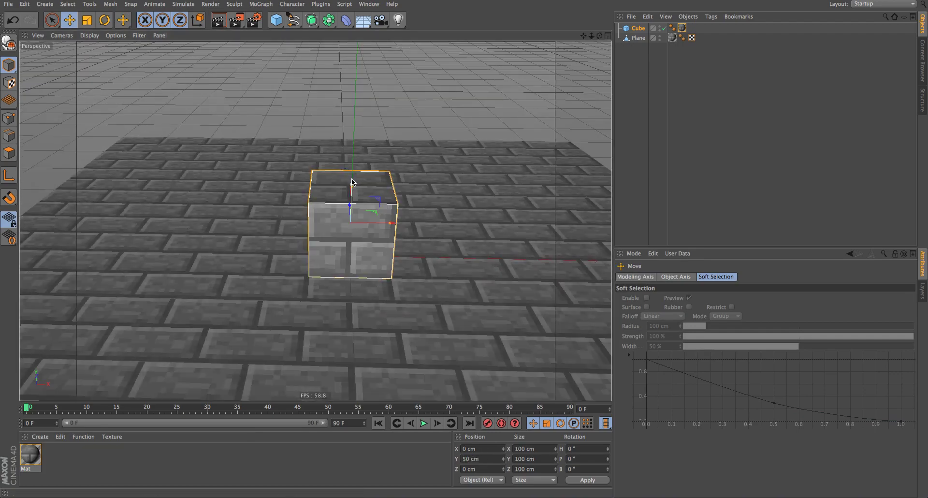
left_click_drag(352, 184, 353, 255, "shift")
left_click_drag(412, 284, 659, 301, "alt")
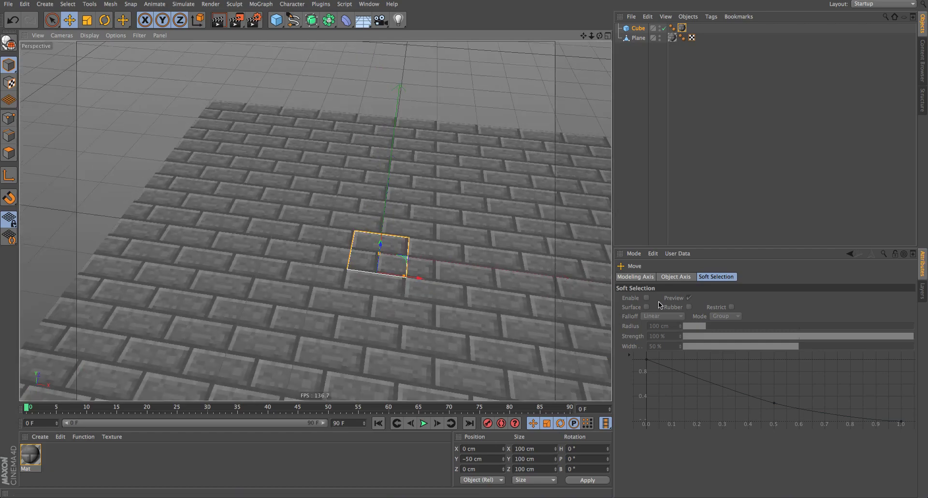
- Examine the quantize movement value in the modeling settings, toggling quantizing on and off again
left_click(634, 253)
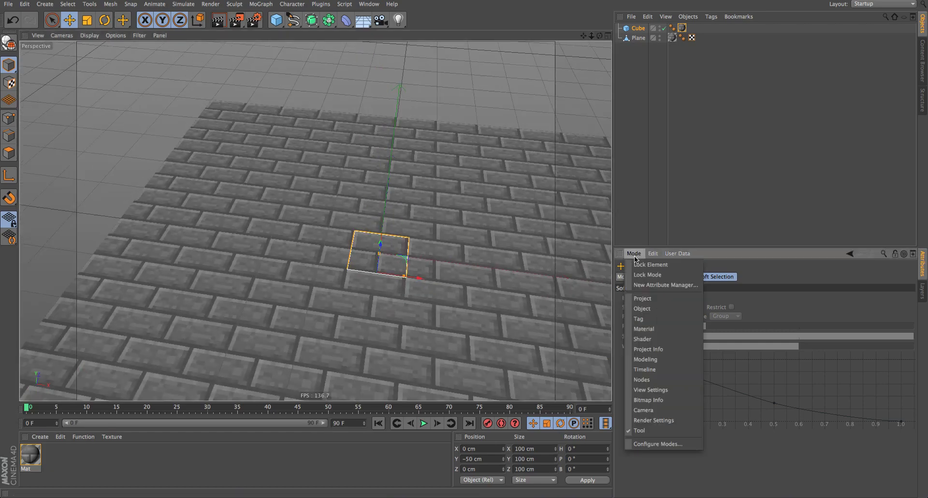
left_click(665, 360)
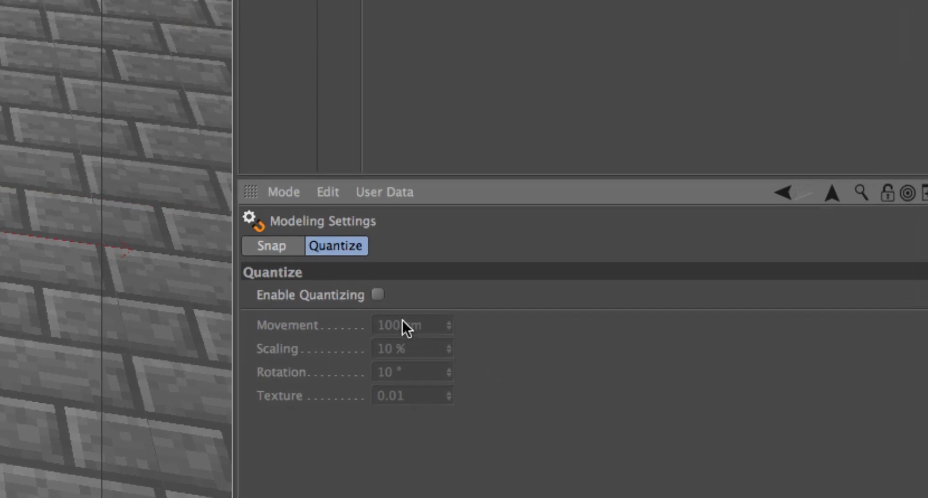
left_click(378, 295)
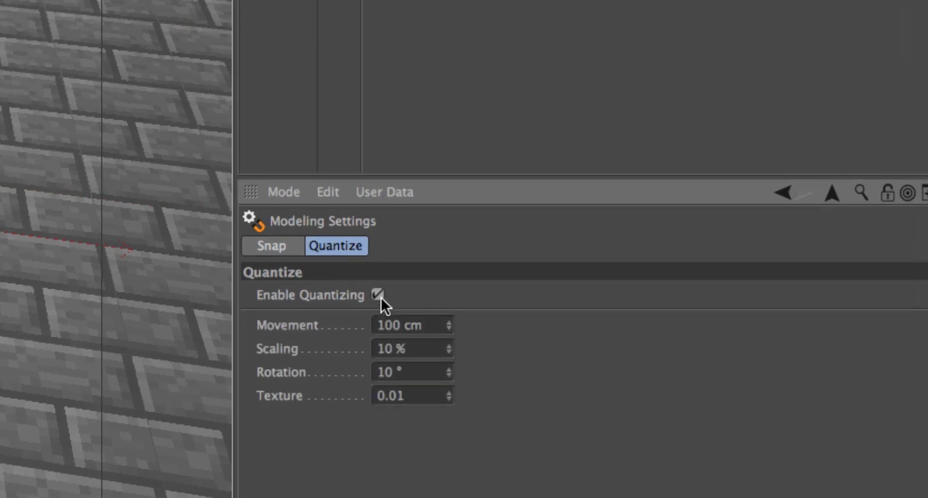
left_click(435, 348)
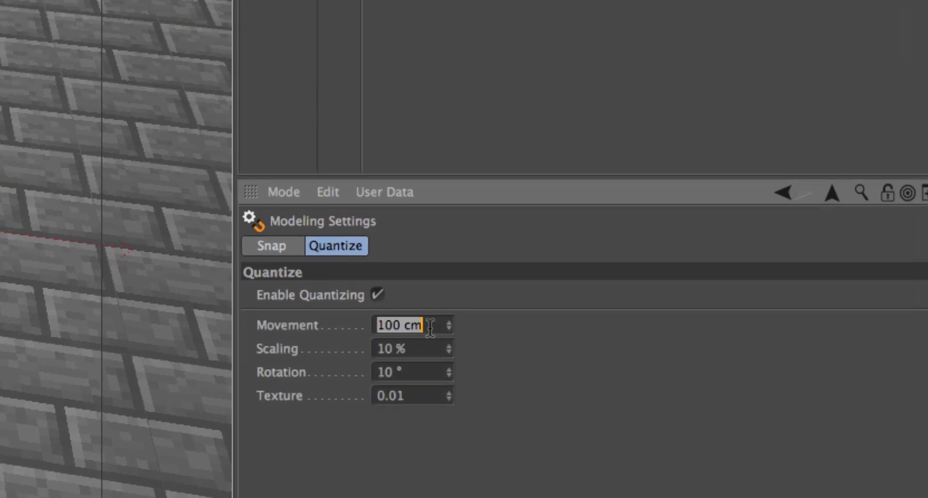
left_click(377, 295)
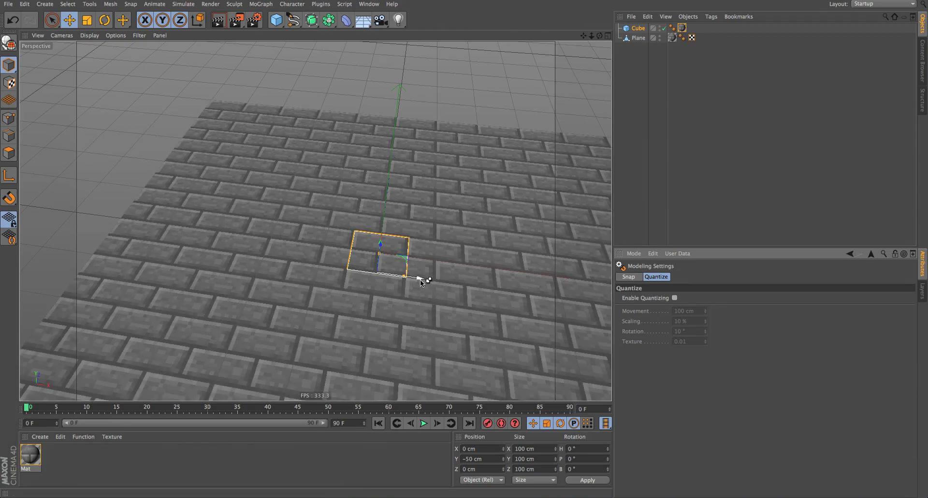
- Move the cube along X to 400 cm near the plane's edge and open its X position for editing
left_click_drag(416, 277, 475, 250)
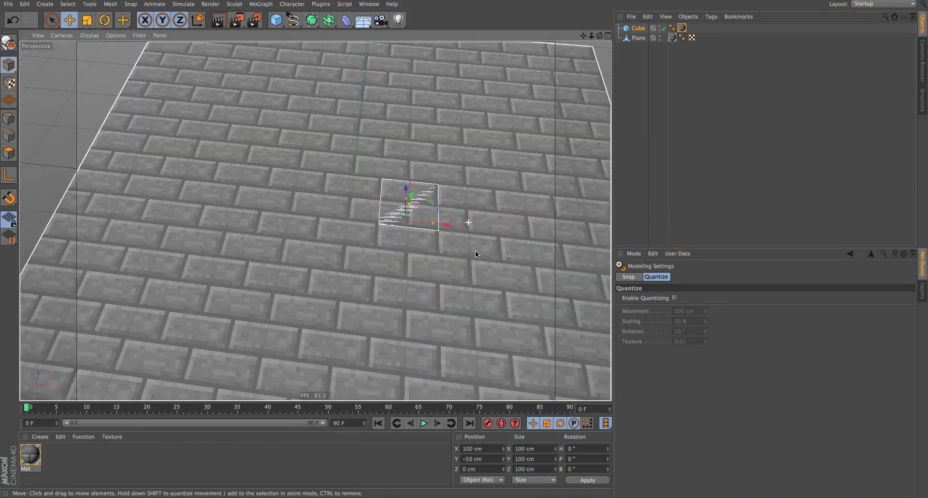
scroll(481, 230, "down", 5)
middle_click_drag(480, 229, 434, 239, "alt")
left_click_drag(428, 235, 545, 259)
key("super+z")
left_click(478, 449)
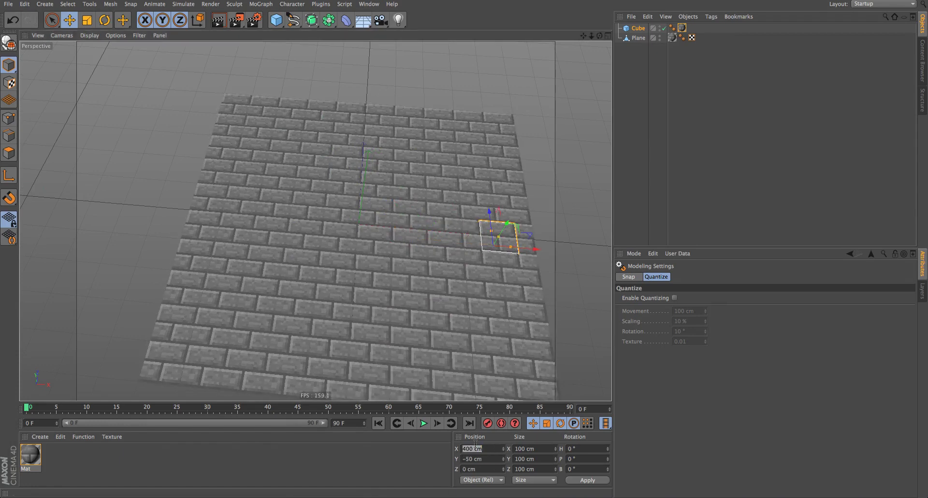
- Duplicate the cube along the X axis and undo the last stray copy
left_click_drag(556, 250, 509, 248, "ctrl")
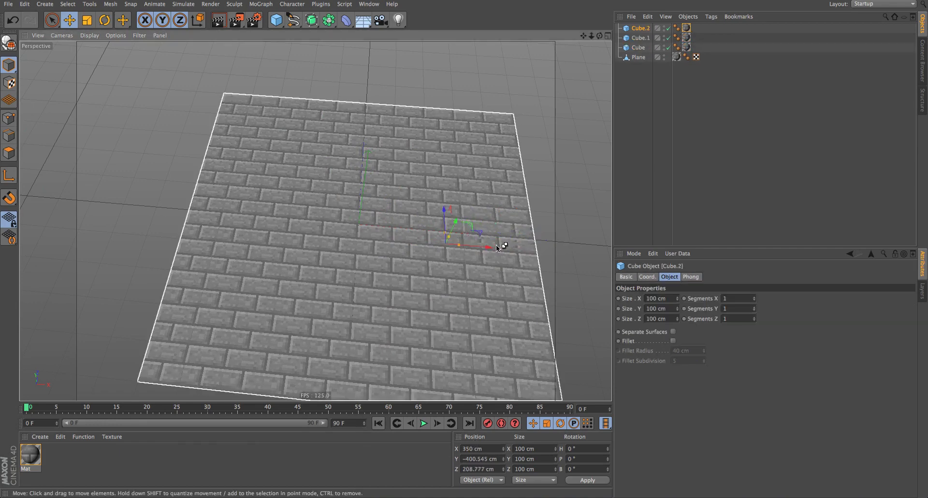
key("super+z")
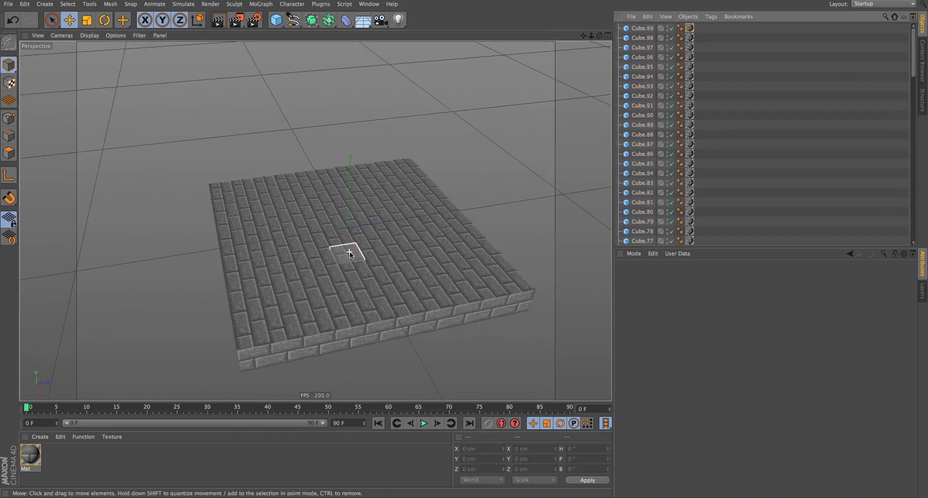
- Select all 100 floor cubes in the object list and group them under one null
left_click_drag(350, 253, 290, 213, "alt")
left_click(639, 37)
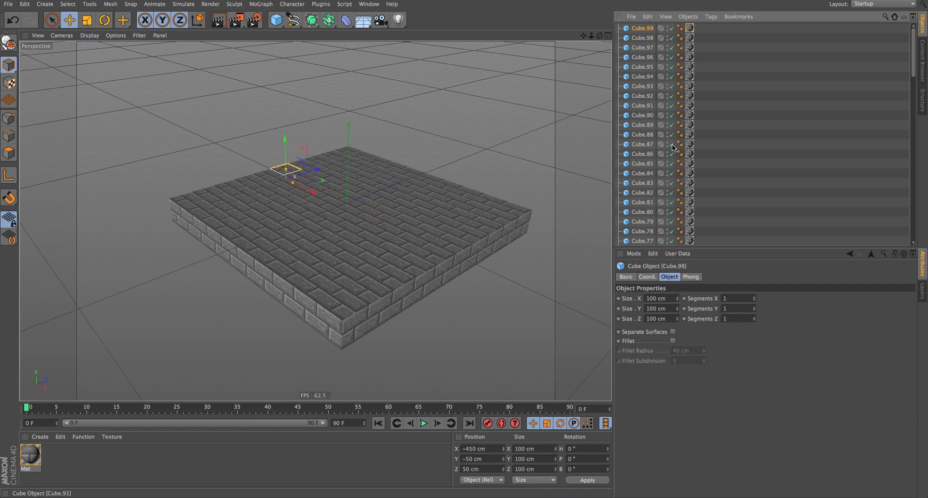
left_click(645, 240, "shift")
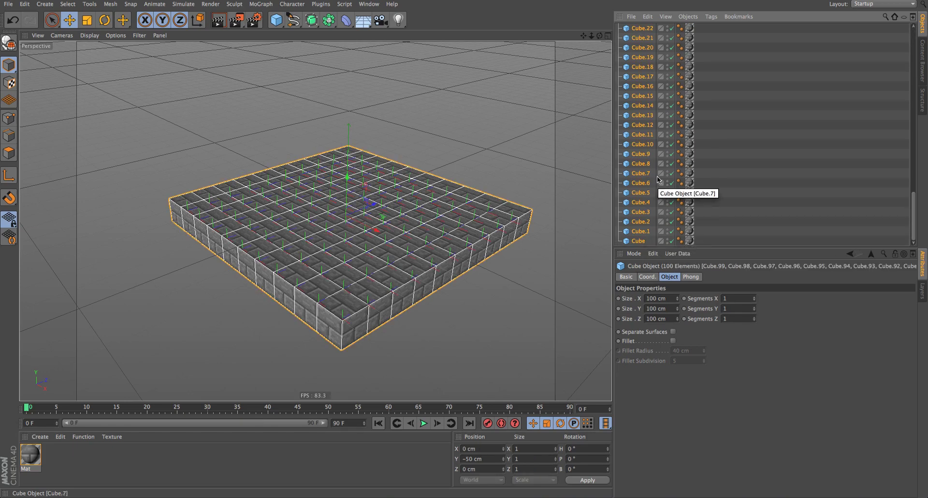
key("alt+g")
- Rename the null that holds the cubes as Simulation
double_click(629, 28)
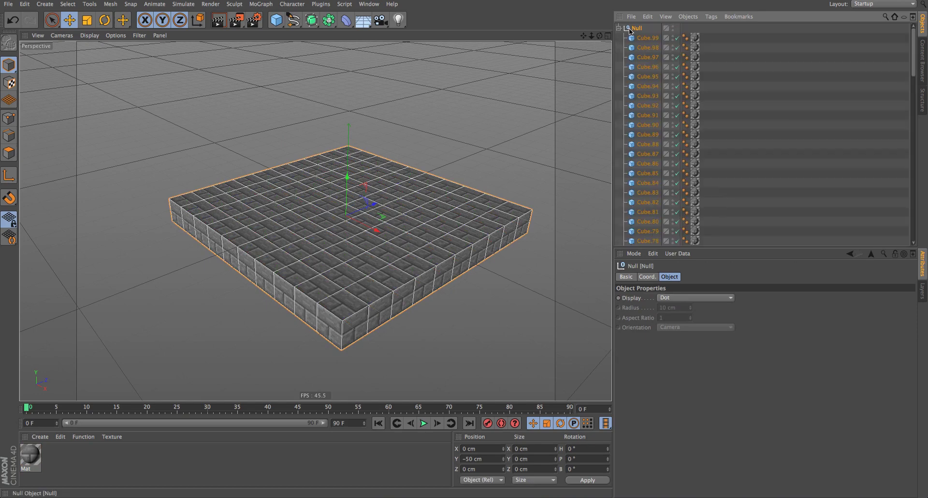
double_click(633, 28)
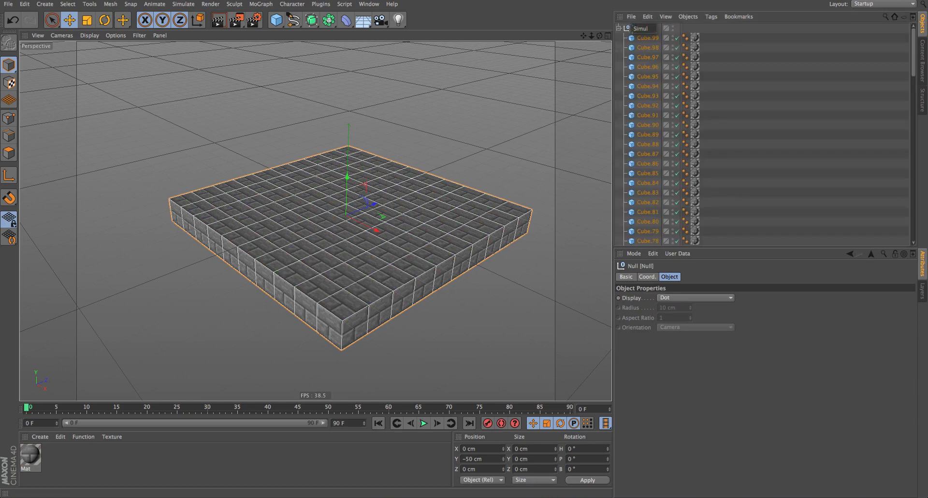
type("Simulatioon")
key("Return")
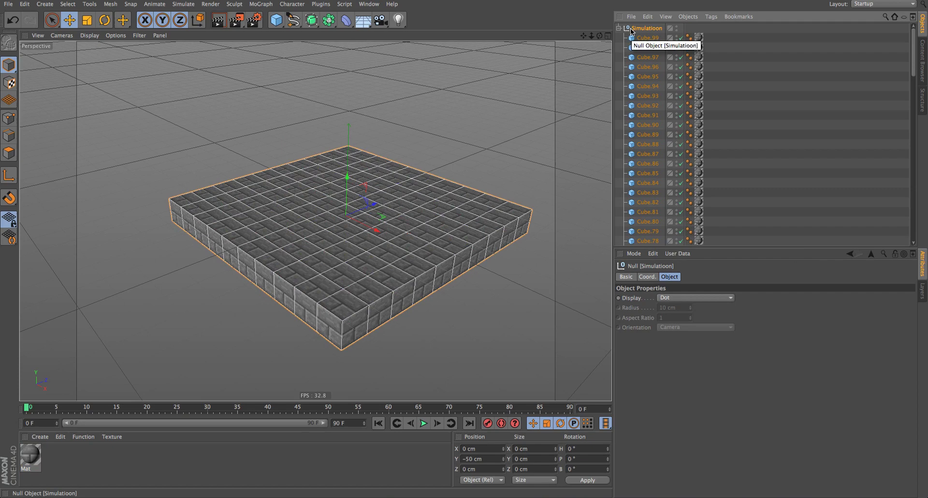
double_click(631, 29)
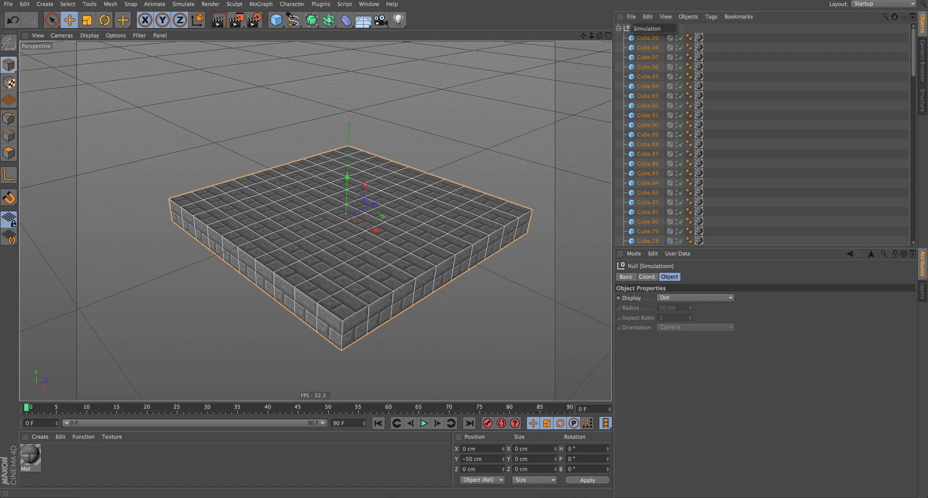
key("Return")
left_click(626, 35)
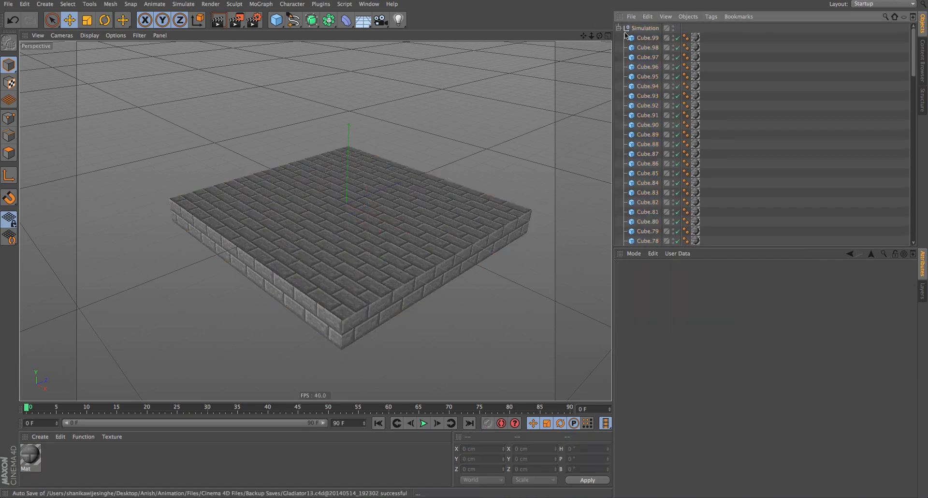
- Add a MoGraph Random effector and place it inside the Simulation null above the cubes
left_click(261, 4)
mouse_move(280, 19)
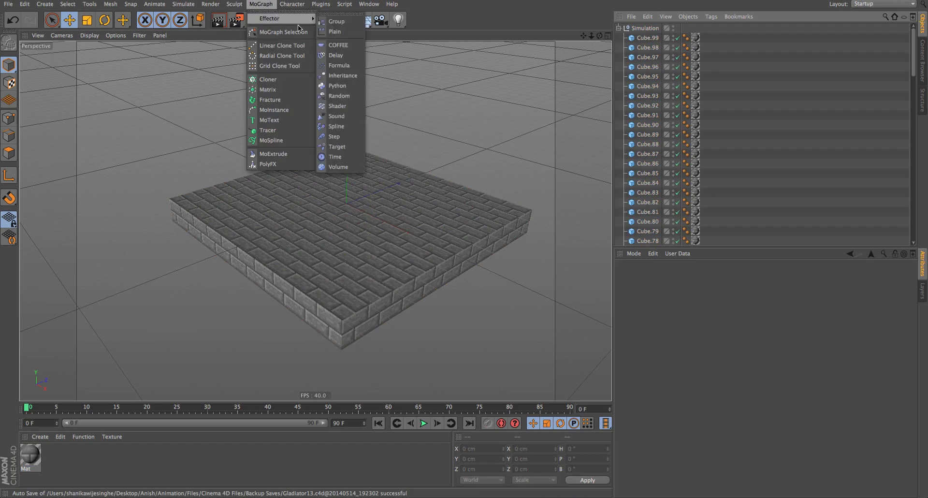
left_click(339, 96)
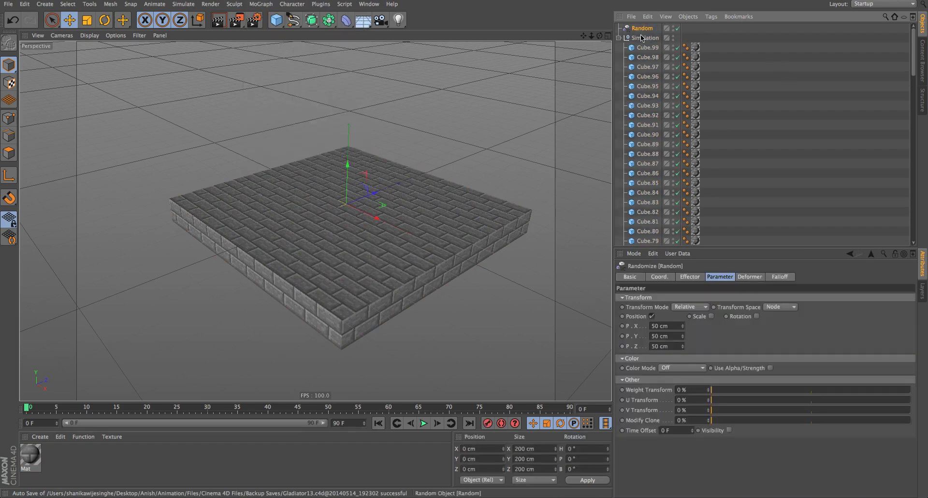
left_click_drag(575, 82, 419, 246, "alt")
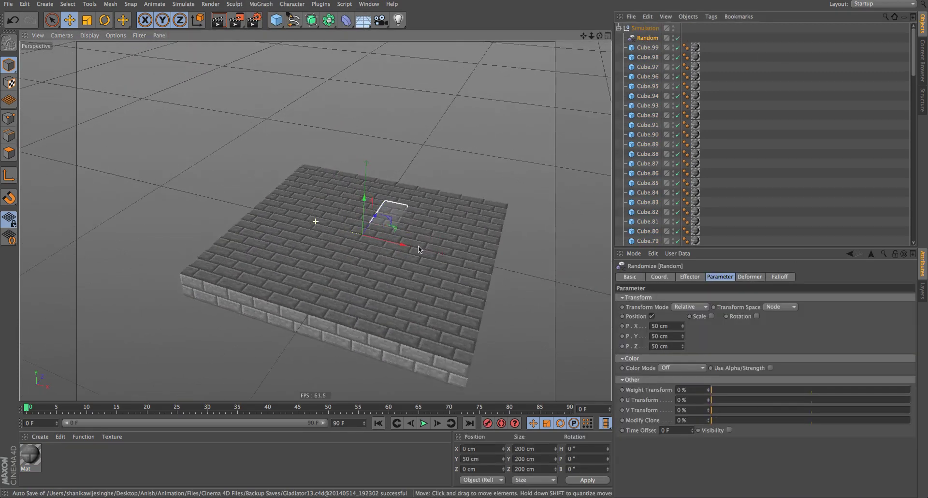
scroll(431, 256, "up", 4)
left_click_drag(457, 193, 532, 271, "alt")
- Set the Random effector's deformation to Object and its falloff shape to Sphere
left_click(757, 277)
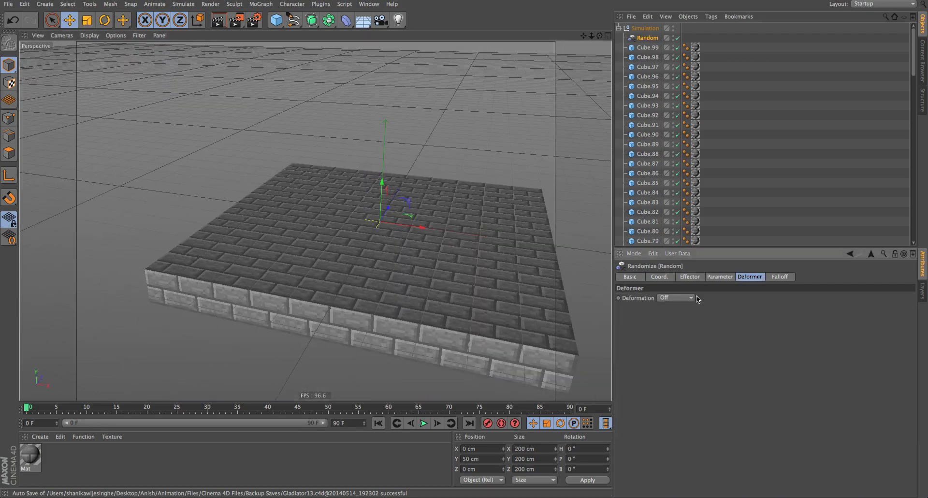
left_click(672, 317)
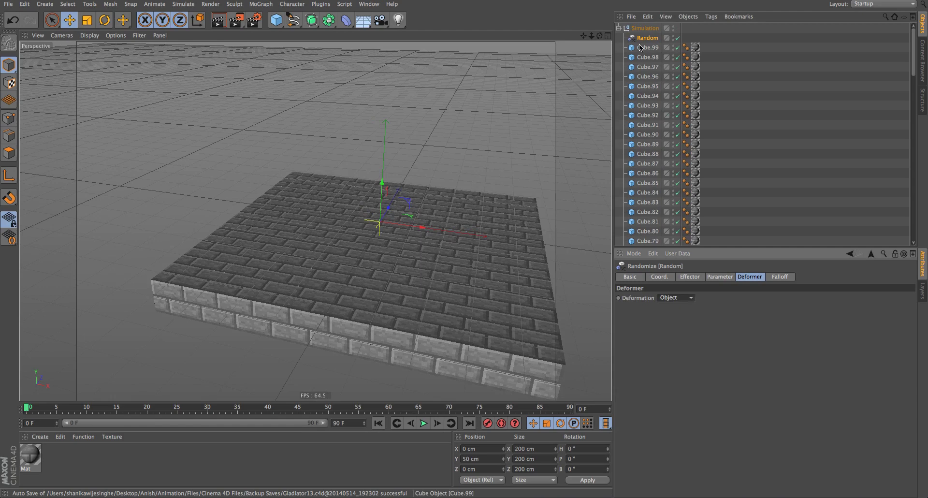
left_click(775, 277)
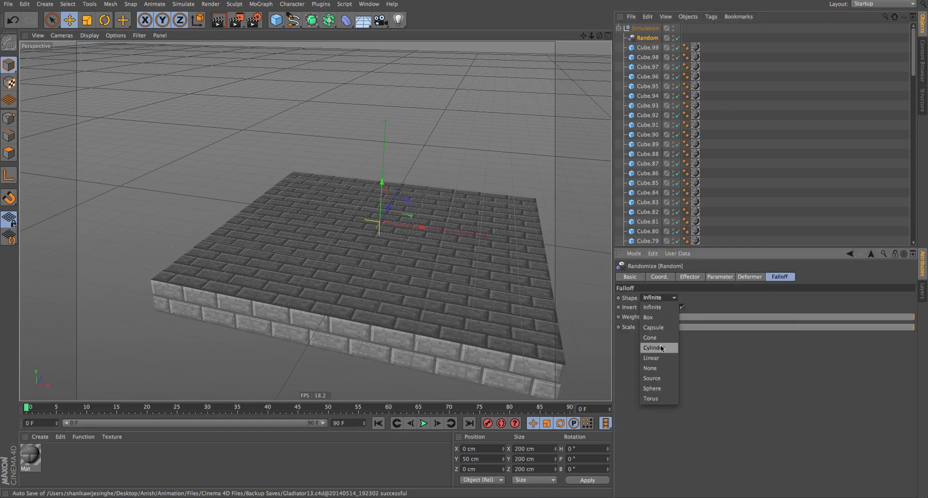
left_click(652, 388)
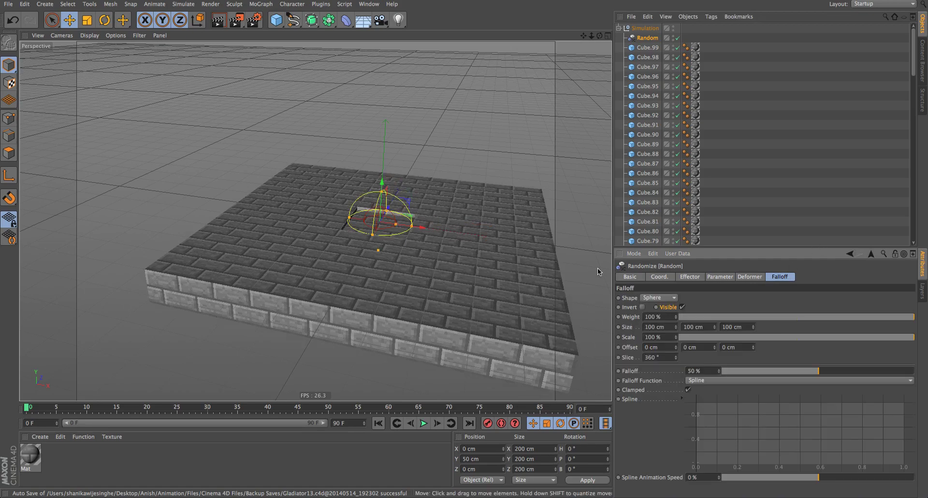
scroll(416, 222, "up", 5)
left_click(749, 277)
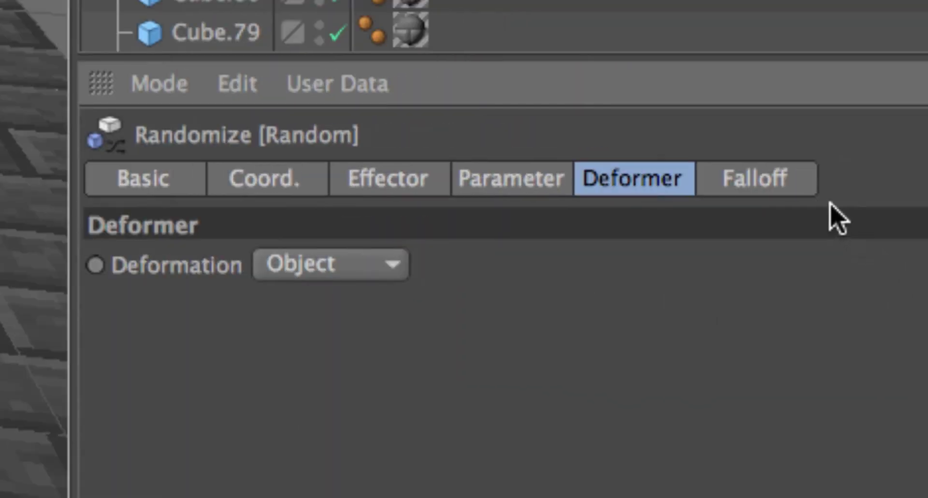
left_click(850, 248)
left_click(334, 264)
left_click(653, 152)
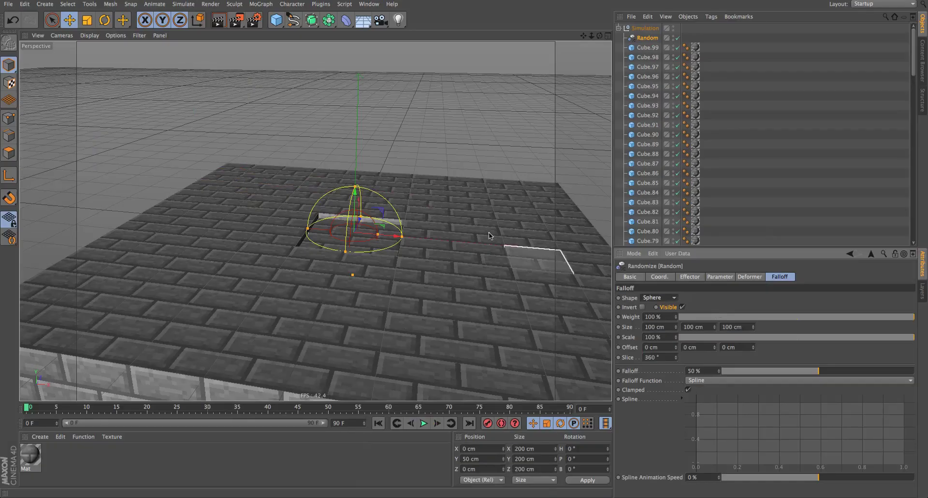
- Scale the Random effector's spherical falloff to about 384 cm and shift it slightly off the floor's center
left_click_drag(437, 236, 395, 244, "alt")
key("t")
left_click_drag(475, 232, 608, 231)
key("e")
left_click_drag(339, 241, 360, 254, "alt")
left_click(647, 38)
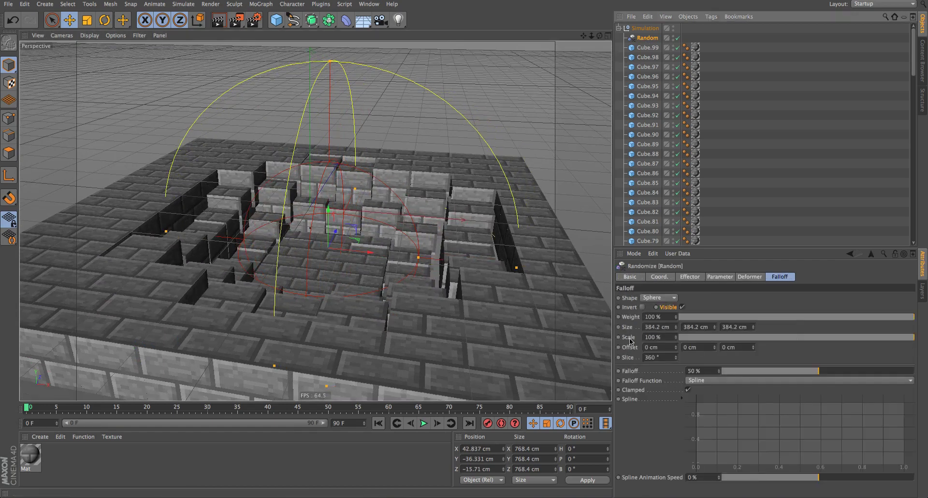
- Set the Random effector's X and Z position displacement to 0 cm
left_click(720, 277)
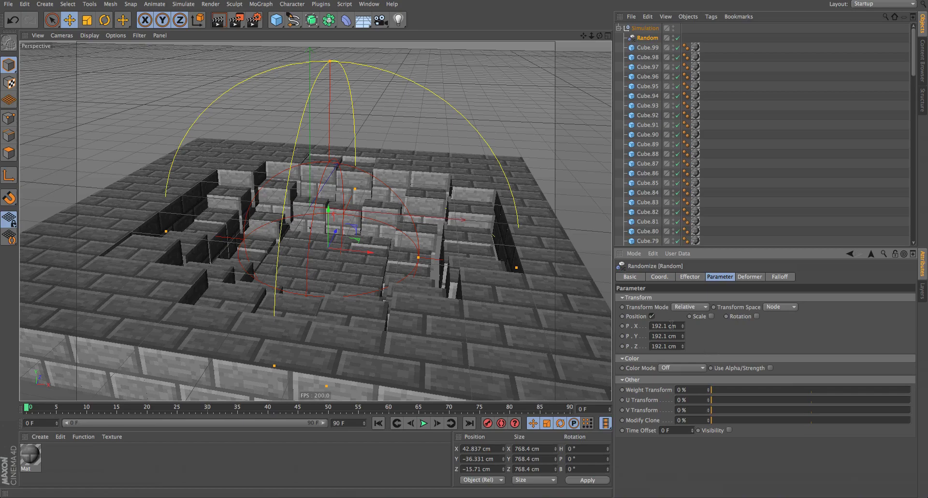
type("0")
key("Tab")
key("Tab")
type("0")
key("Return")
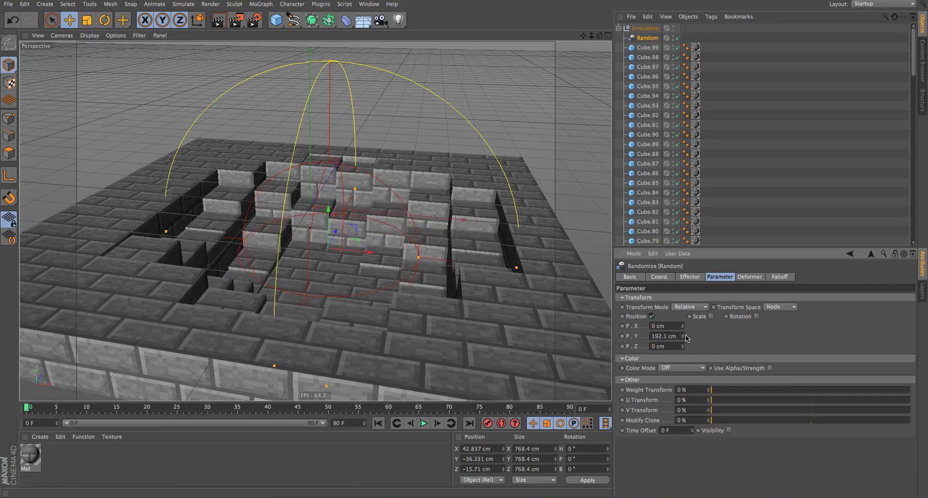
- Adjust the Random effector's Y displacement to about 208 cm and undo the latest excess changes
mouse_move(682, 336)
left_mouse_down()
mouse_move(683, 328)
mouse_move(683, 435)
mouse_move(683, 333)
left_mouse_up()
left_click_drag(387, 209, 395, 186, "alt")
left_click_drag(682, 336, 616, 336)
key("ctrl+z")
key("ctrl+z")
key("ctrl+z")
key("ctrl+z")
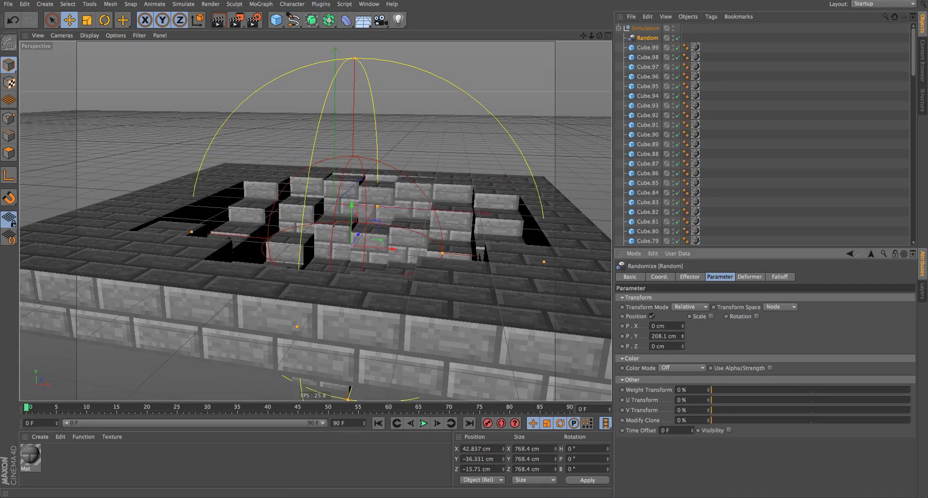
- Rescale the Random effector to about 814 cm across and raise it to about 225 cm in Y above the floor
key("t")
left_click_drag(419, 198, 276, 213)
key("e")
left_click_drag(353, 199, 476, 151)
key("t")
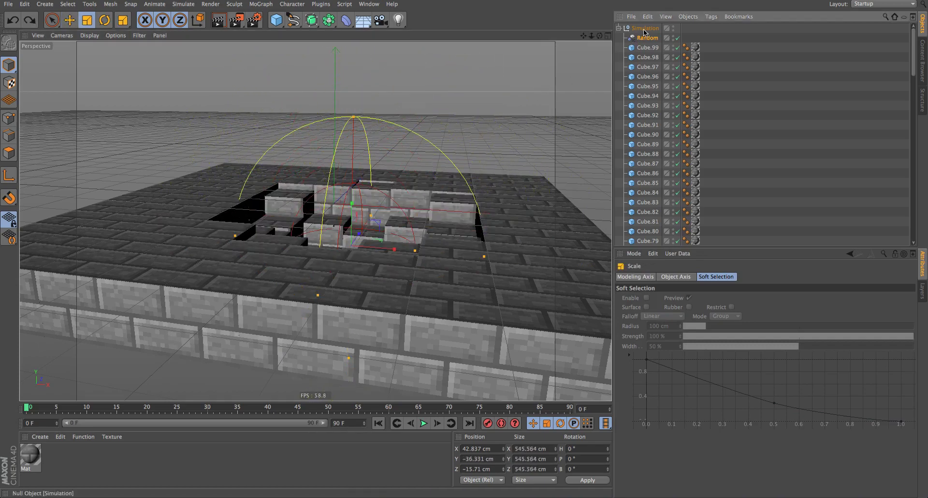
key("e")
left_click_drag(352, 181, 354, 99)
left_click_drag(425, 232, 493, 242, "alt")
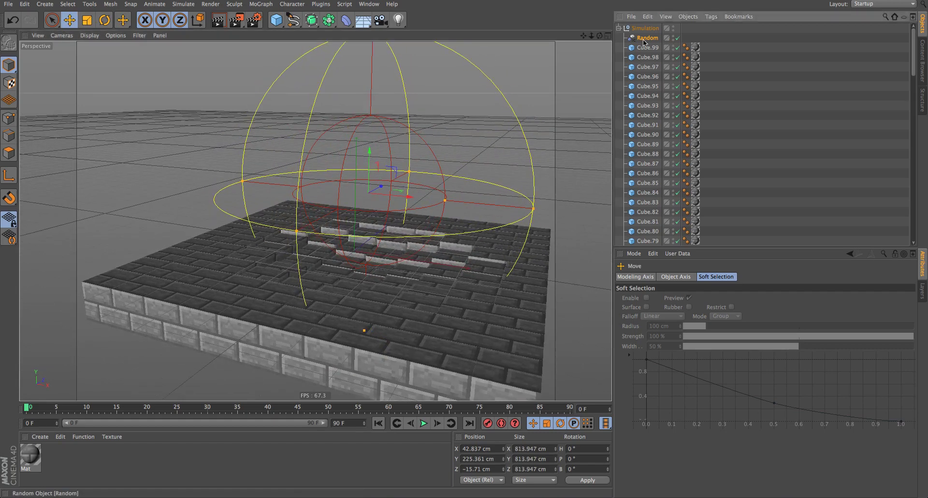
- Duplicate the Random effector and make the copy affect rotation instead of position, with a pitch of about 73°
left_click_drag(644, 40, 646, 38, "ctrl")
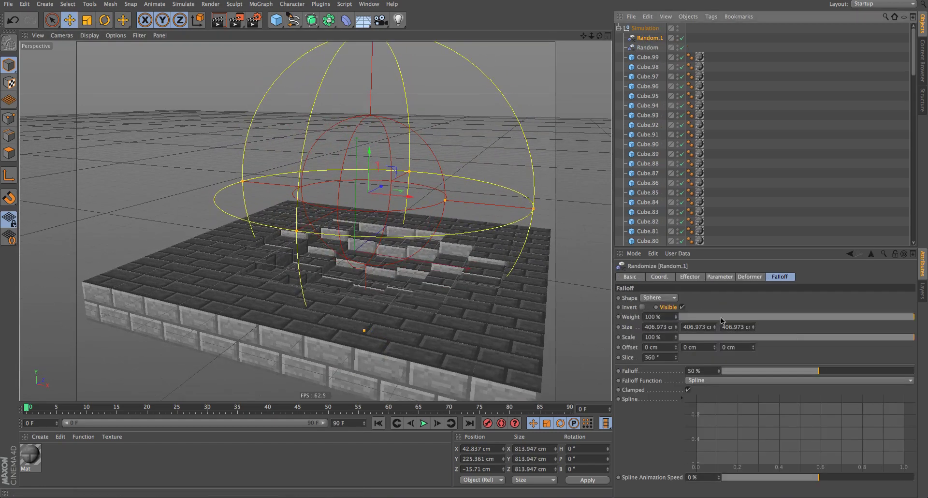
left_click(720, 276)
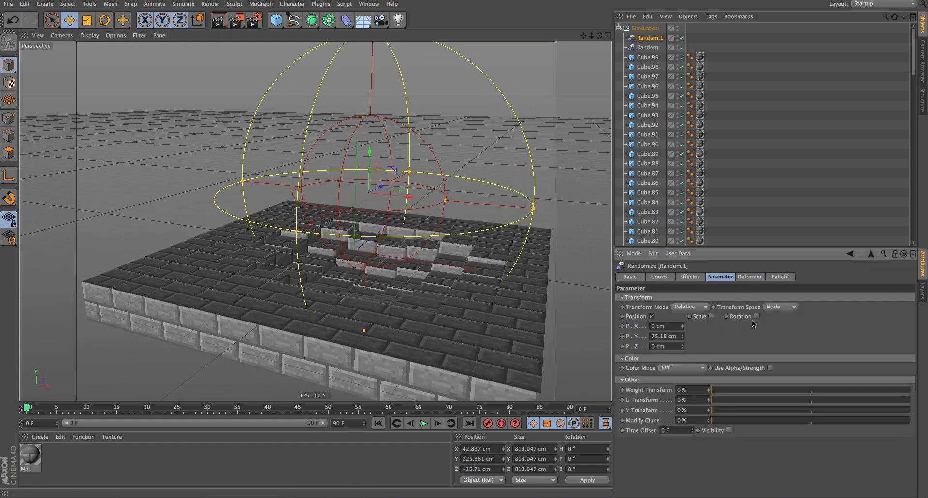
left_click(652, 316)
left_click_drag(765, 336, 765, 297)
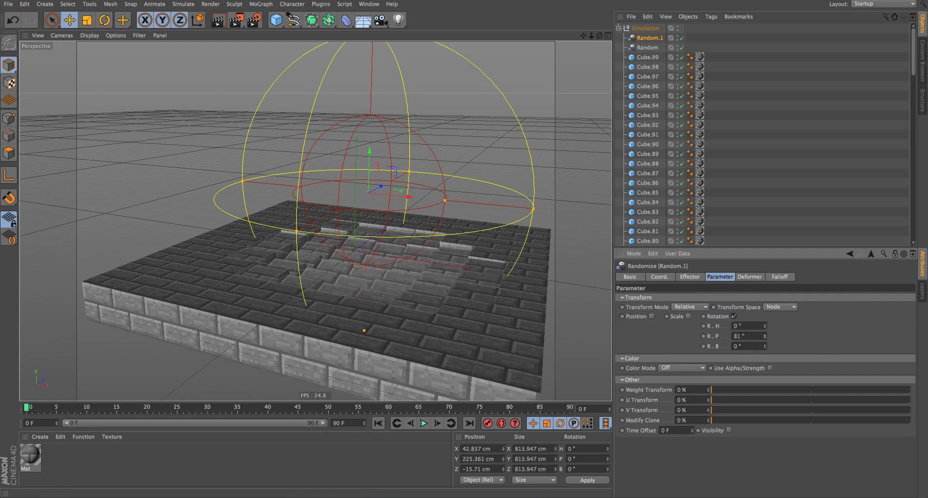
- Try the Turbulence random mode with Global space and 100% animation speed on the duplicate effector, and play the animation
left_click(698, 277)
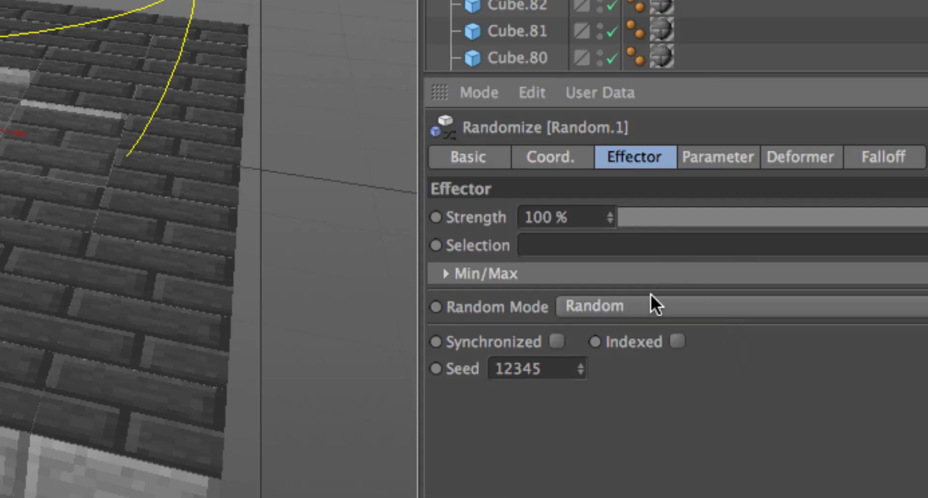
left_click(651, 296)
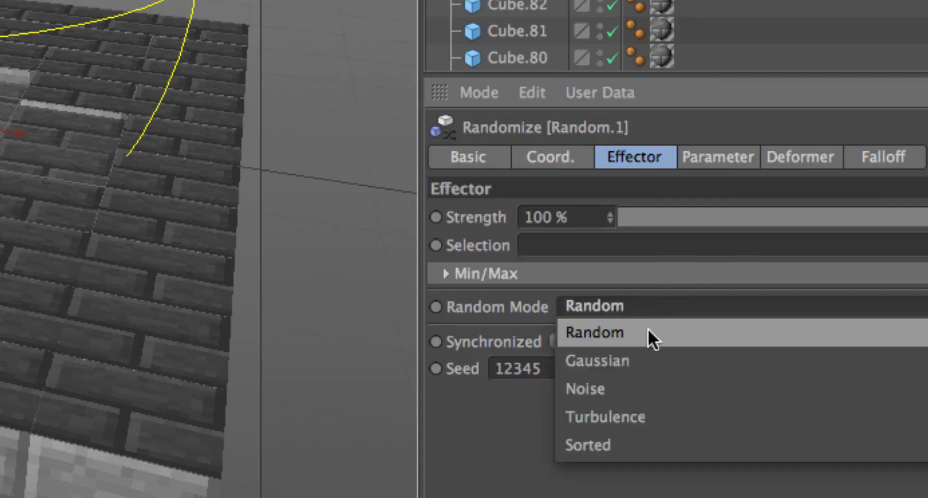
left_click(643, 387)
left_click(677, 385)
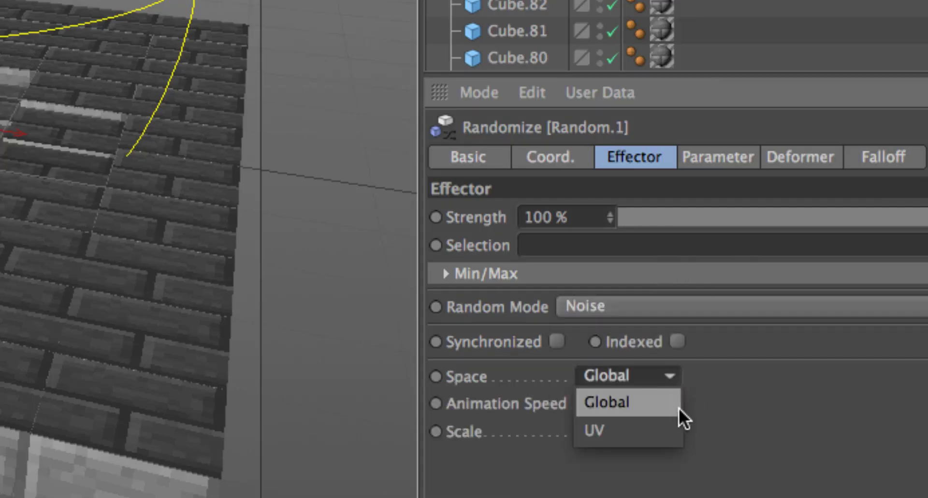
left_click(637, 401)
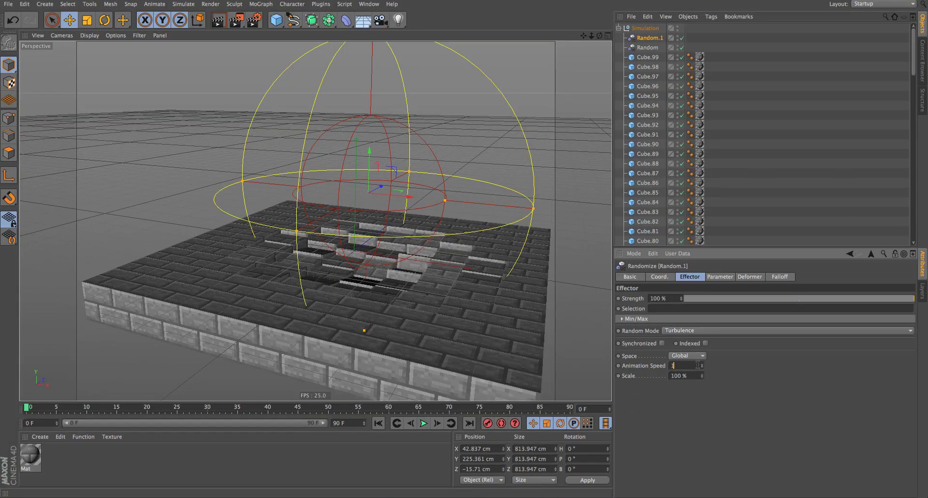
key("F8")
scroll(245, 267, "up", 5)
scroll(315, 218, "down", 4)
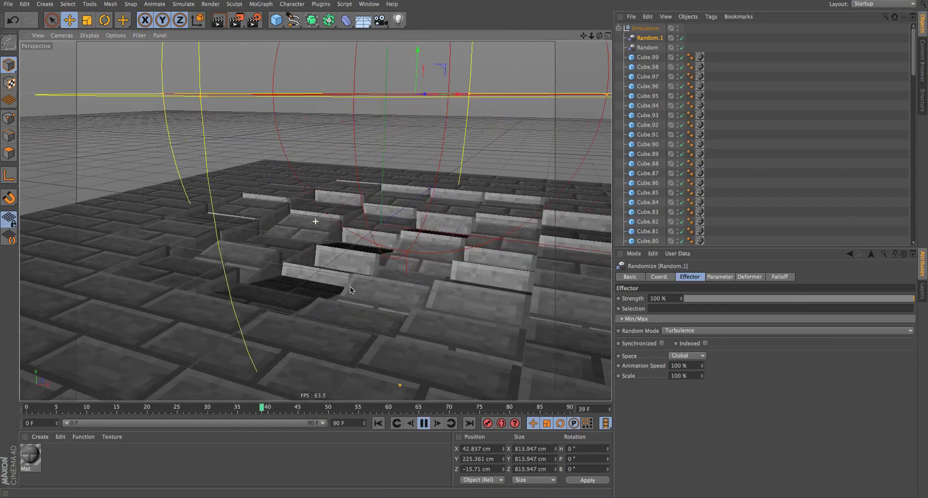
- Set the duplicate effector's animation speed to 0% and its random mode to Noise
double_click(687, 367)
type("0")
key("Return")
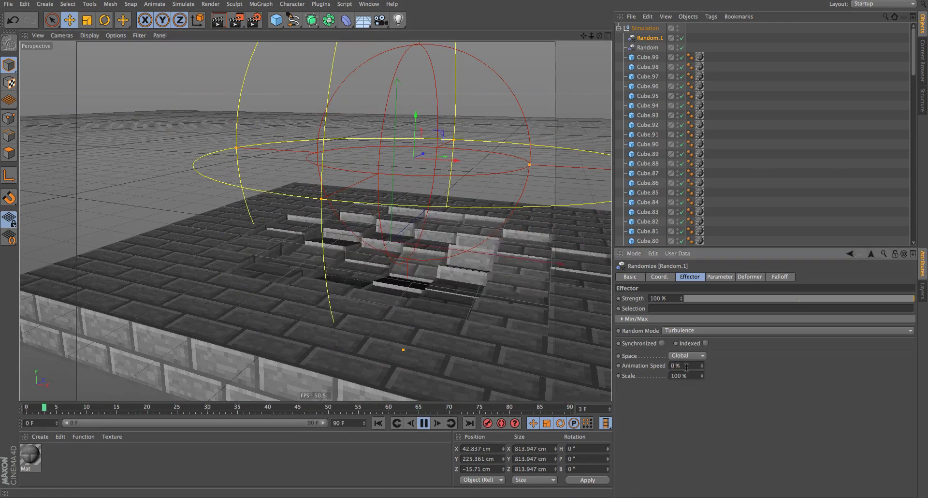
left_click(796, 331)
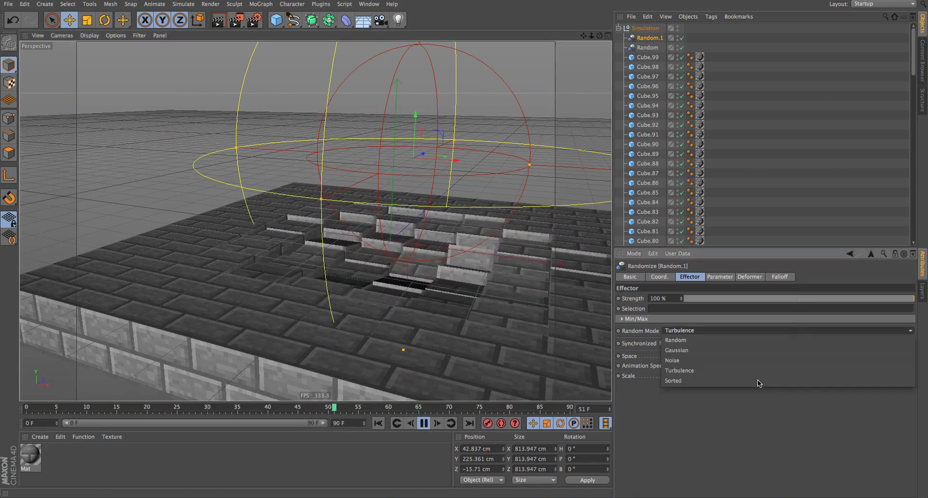
left_click(720, 372)
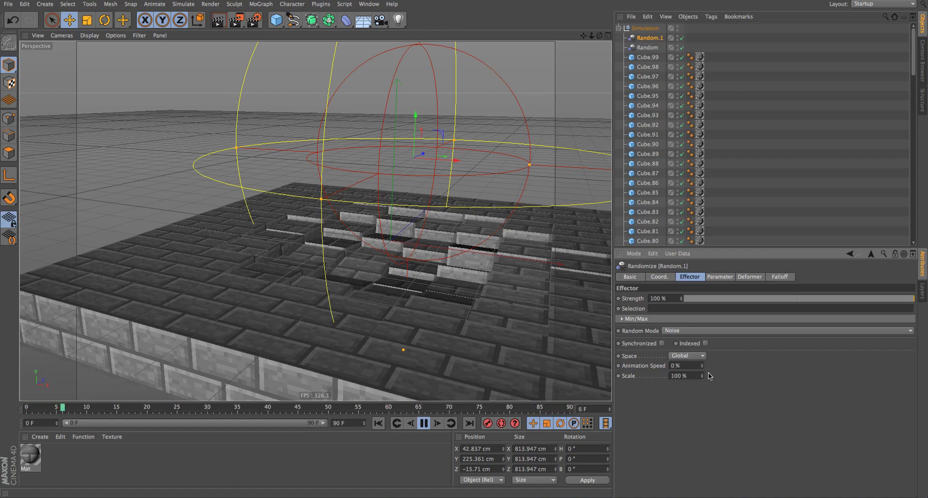
middle_click_drag(561, 347, 501, 333, "alt")
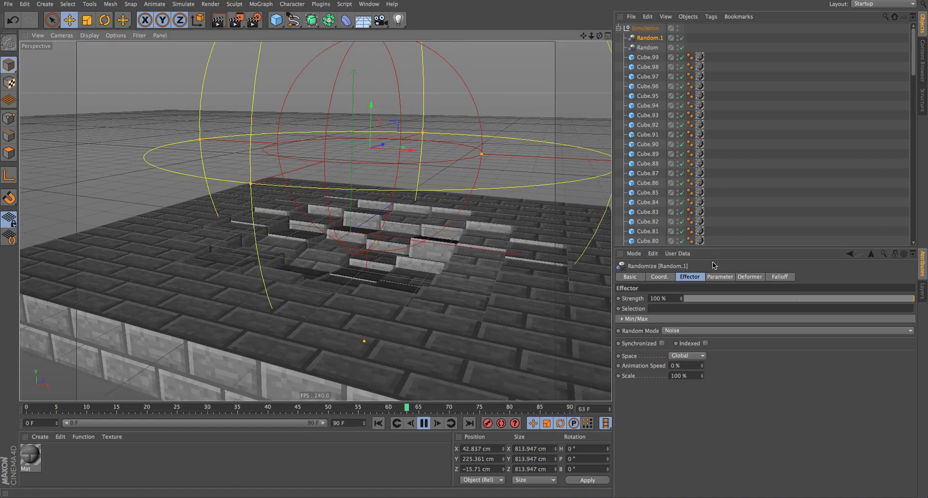
- Set the duplicate effector's random rotation to about 77° heading, 87° pitch and 47° bank
left_click(720, 277)
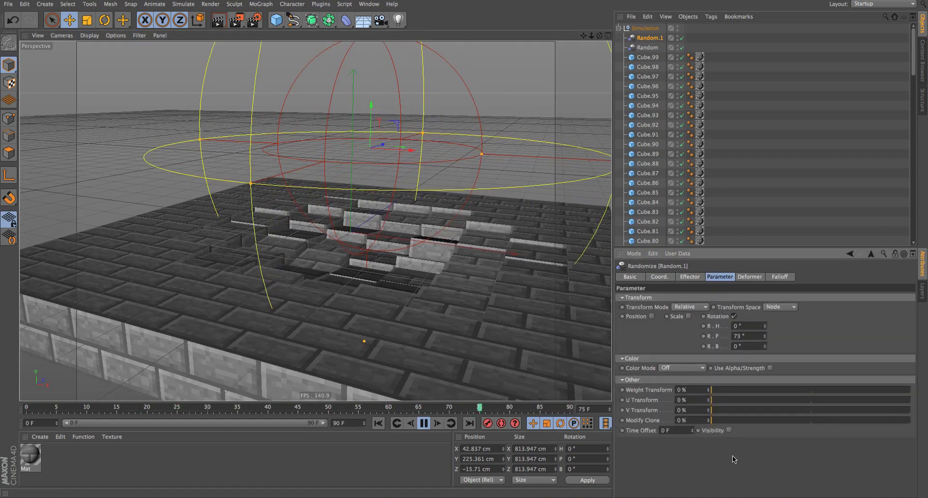
left_click_drag(532, 238, 563, 252, "alt")
left_click(765, 344)
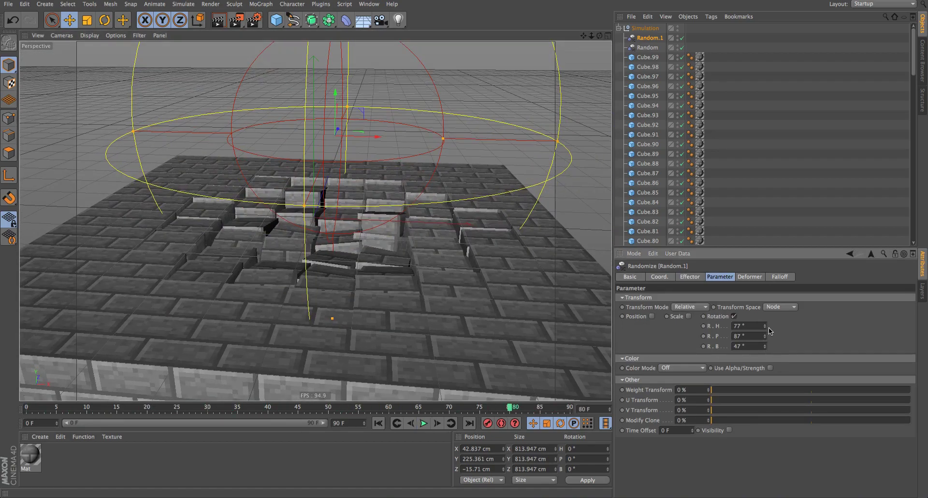
left_click_drag(380, 224, 63, 178, "alt")
- Raise the original position-based Random effector to about 328 cm in Y above the floor
left_click(649, 38)
left_click(320, 84)
left_click(648, 47)
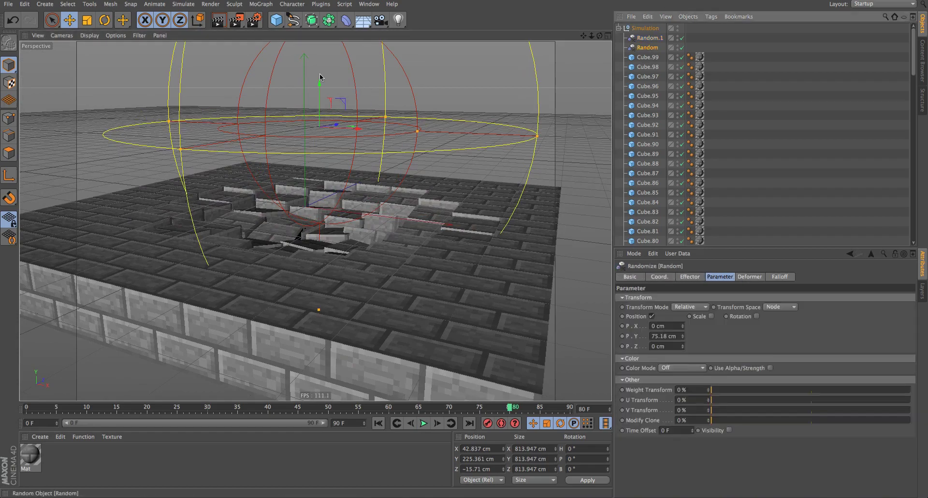
left_click_drag(306, 98, 341, 57)
left_click_drag(378, 194, 352, 244, "alt")
left_click(649, 38)
- Collapse the Simulation group, clear the selection and view the whole floor from a corner
left_click(619, 28)
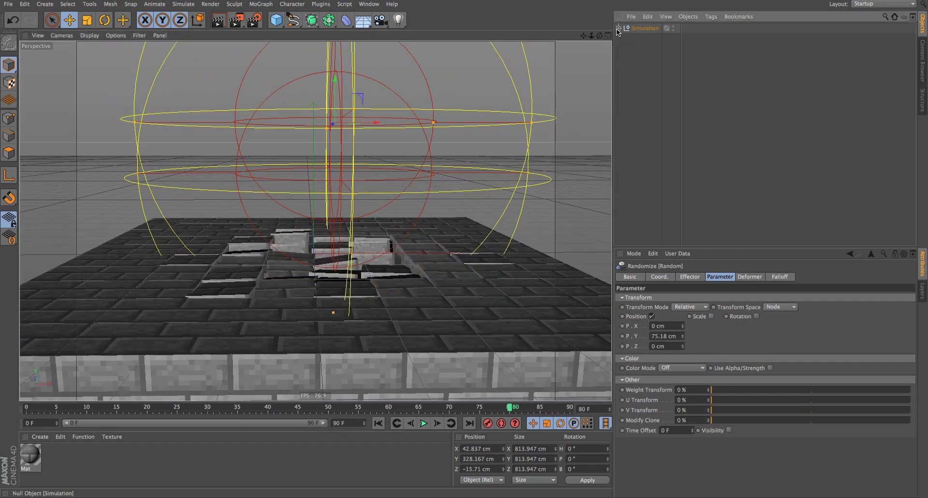
left_click(638, 31)
left_click(636, 113)
left_click_drag(486, 239, 397, 249, "alt")
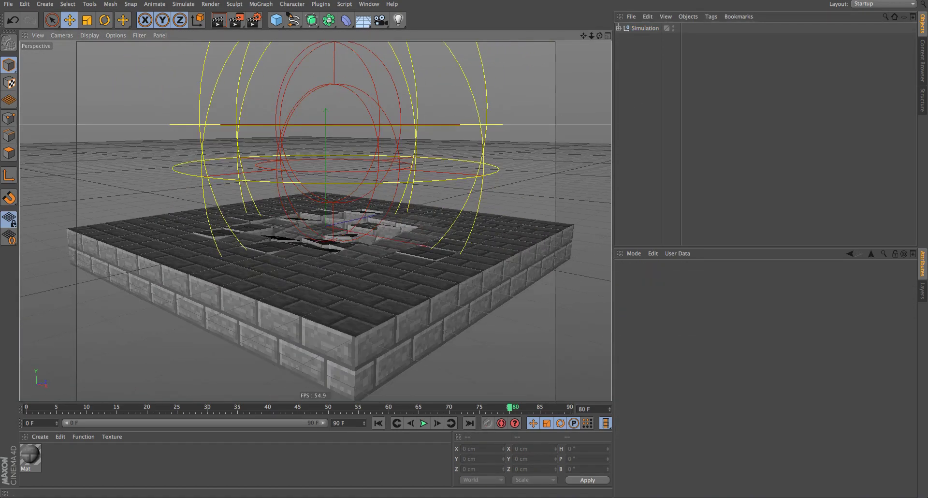